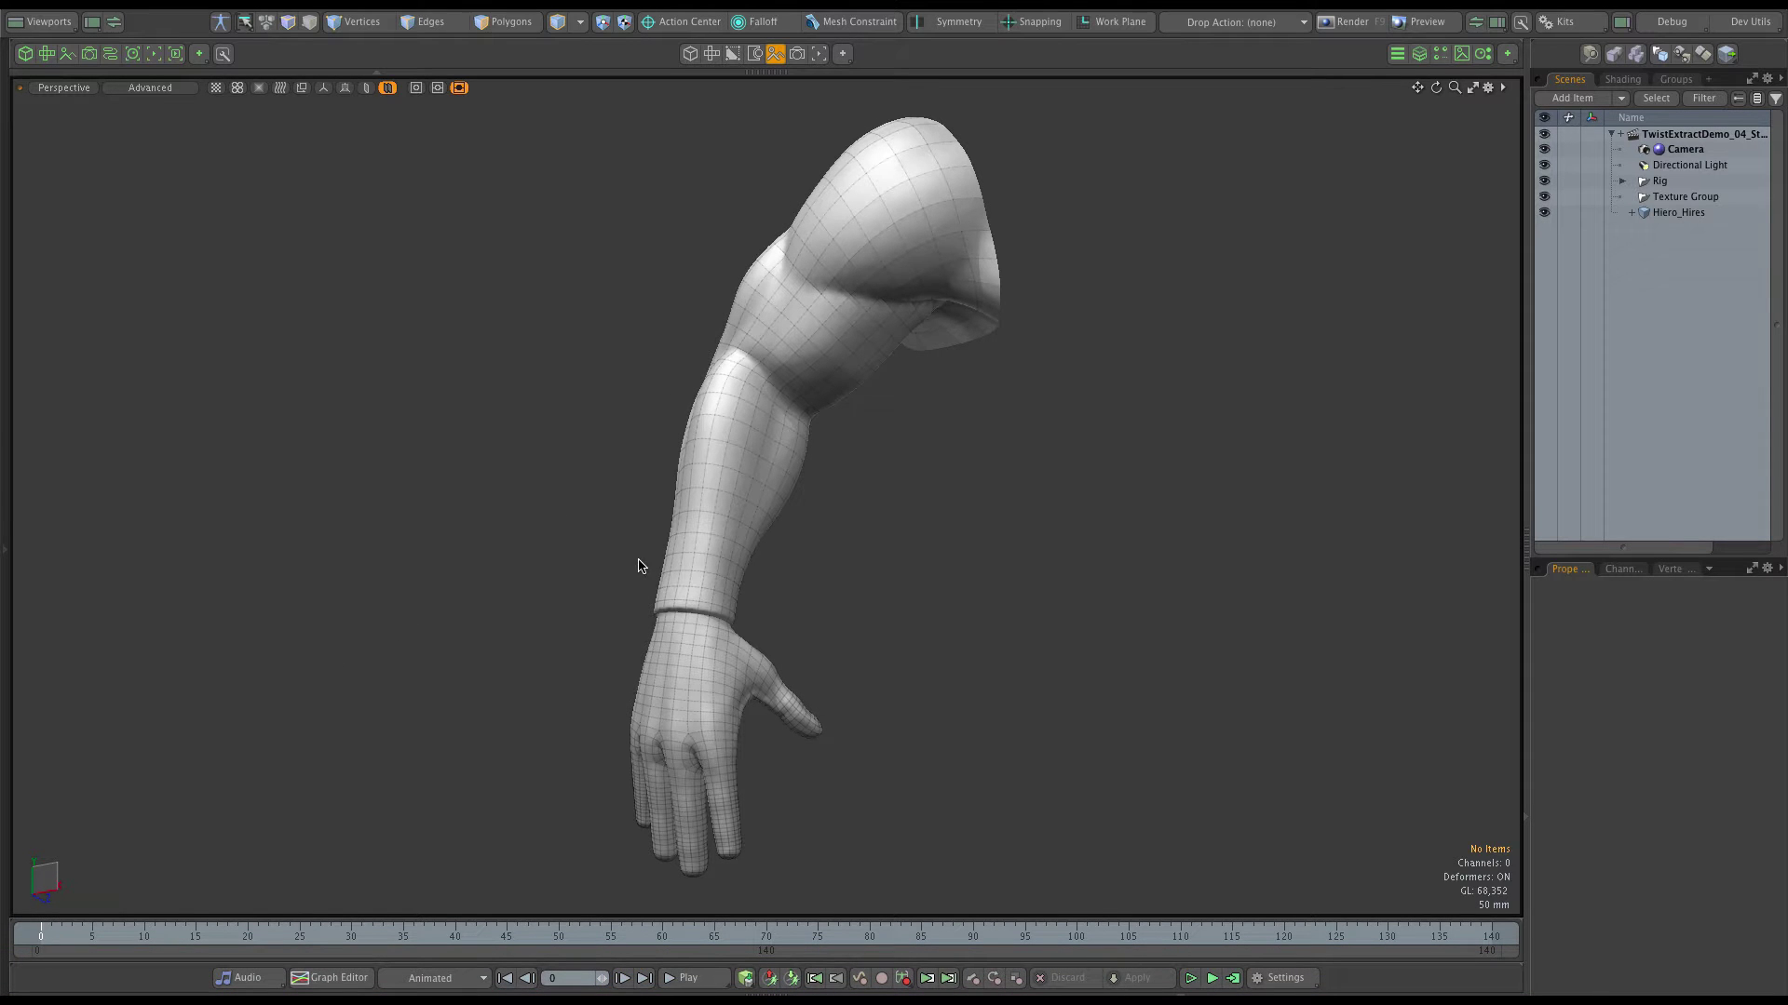
# - Scrub the arm animation to frame 20 and display the rig's locators in the 3D viewport
pyautogui.moveTo(534, 577); pyautogui.dragTo(730, 578)
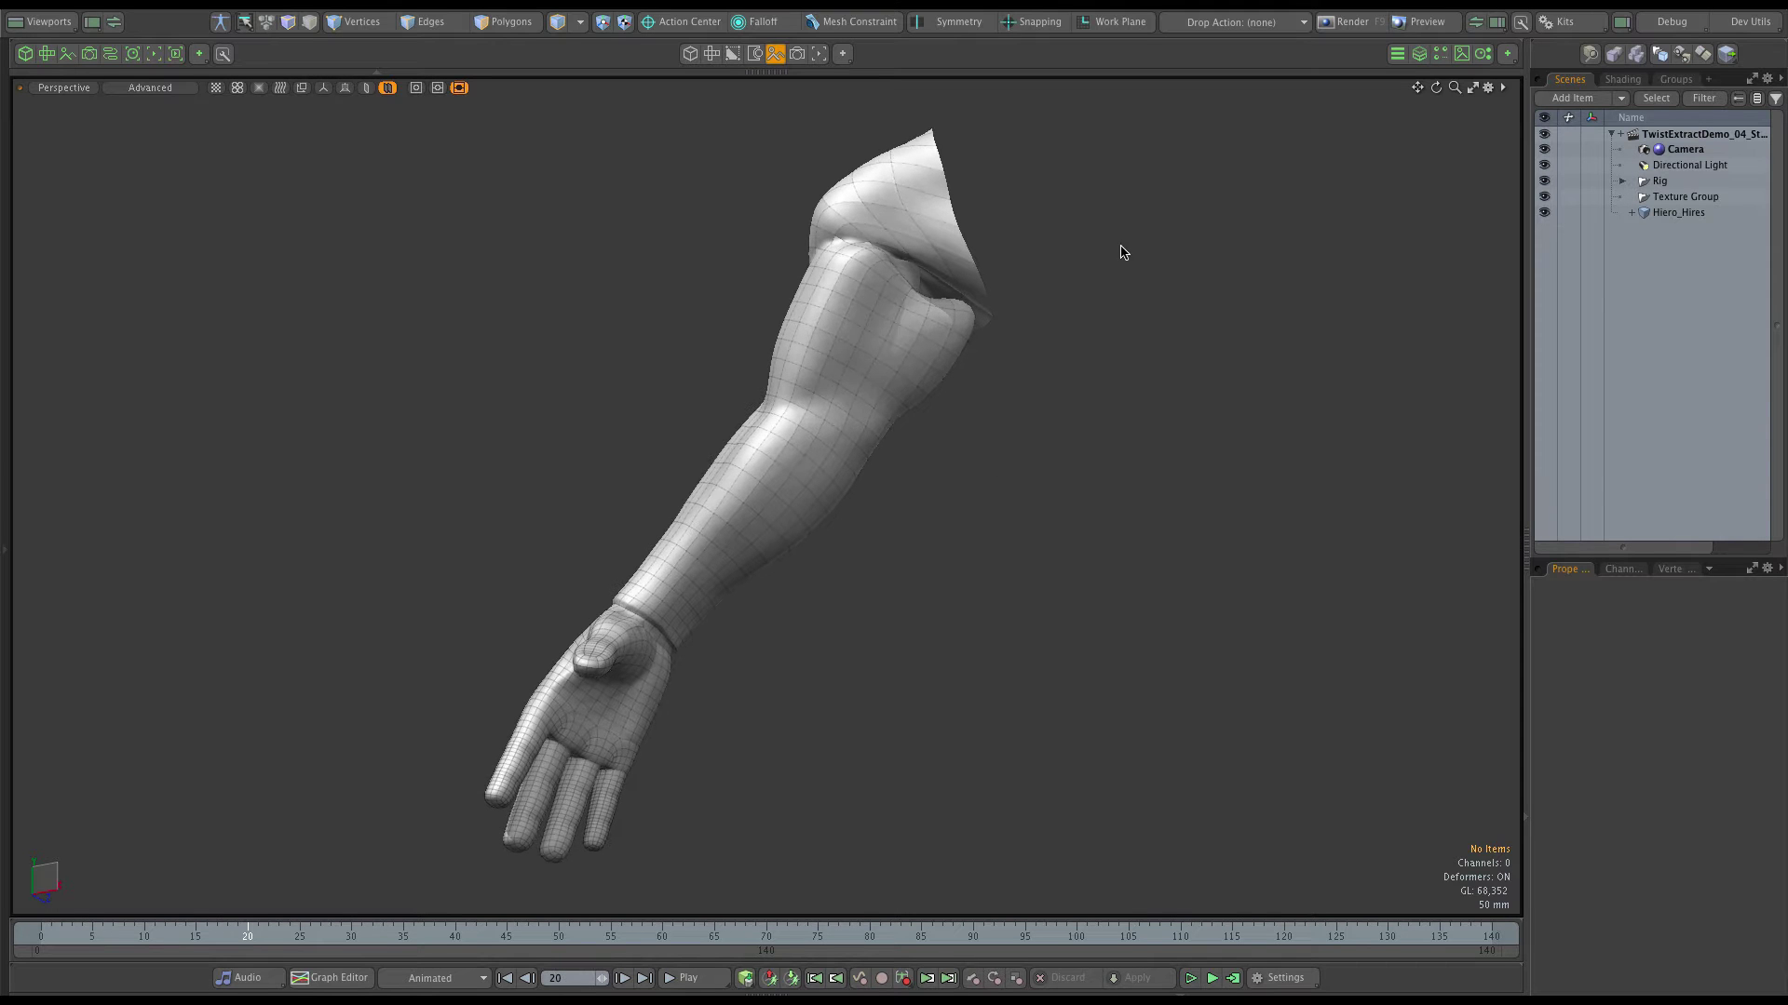
pyautogui.keyDown('alt'); pyautogui.moveTo(894, 693); pyautogui.dragTo(870, 592); pyautogui.keyUp('alt')
pyautogui.keyDown('alt'); pyautogui.keyDown('shift'); pyautogui.moveTo(901, 379); pyautogui.dragTo(703, 550); pyautogui.keyUp('shift'); pyautogui.keyUp('alt')
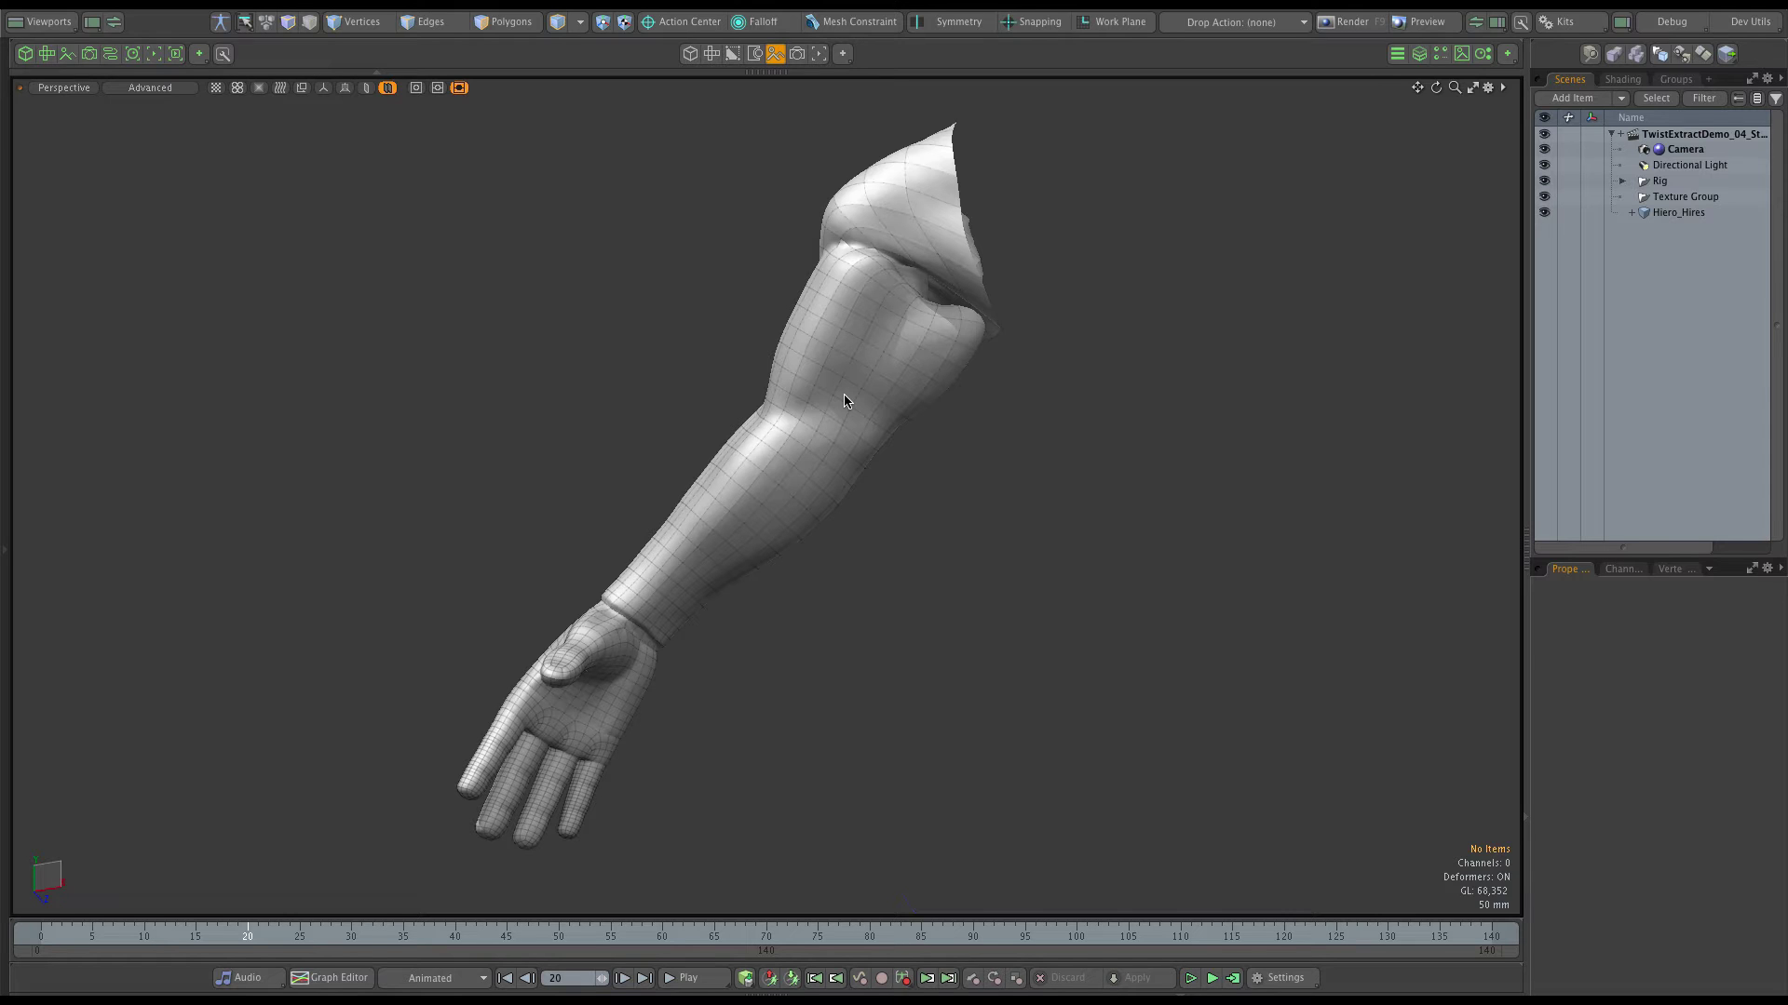
pyautogui.click(323, 88)
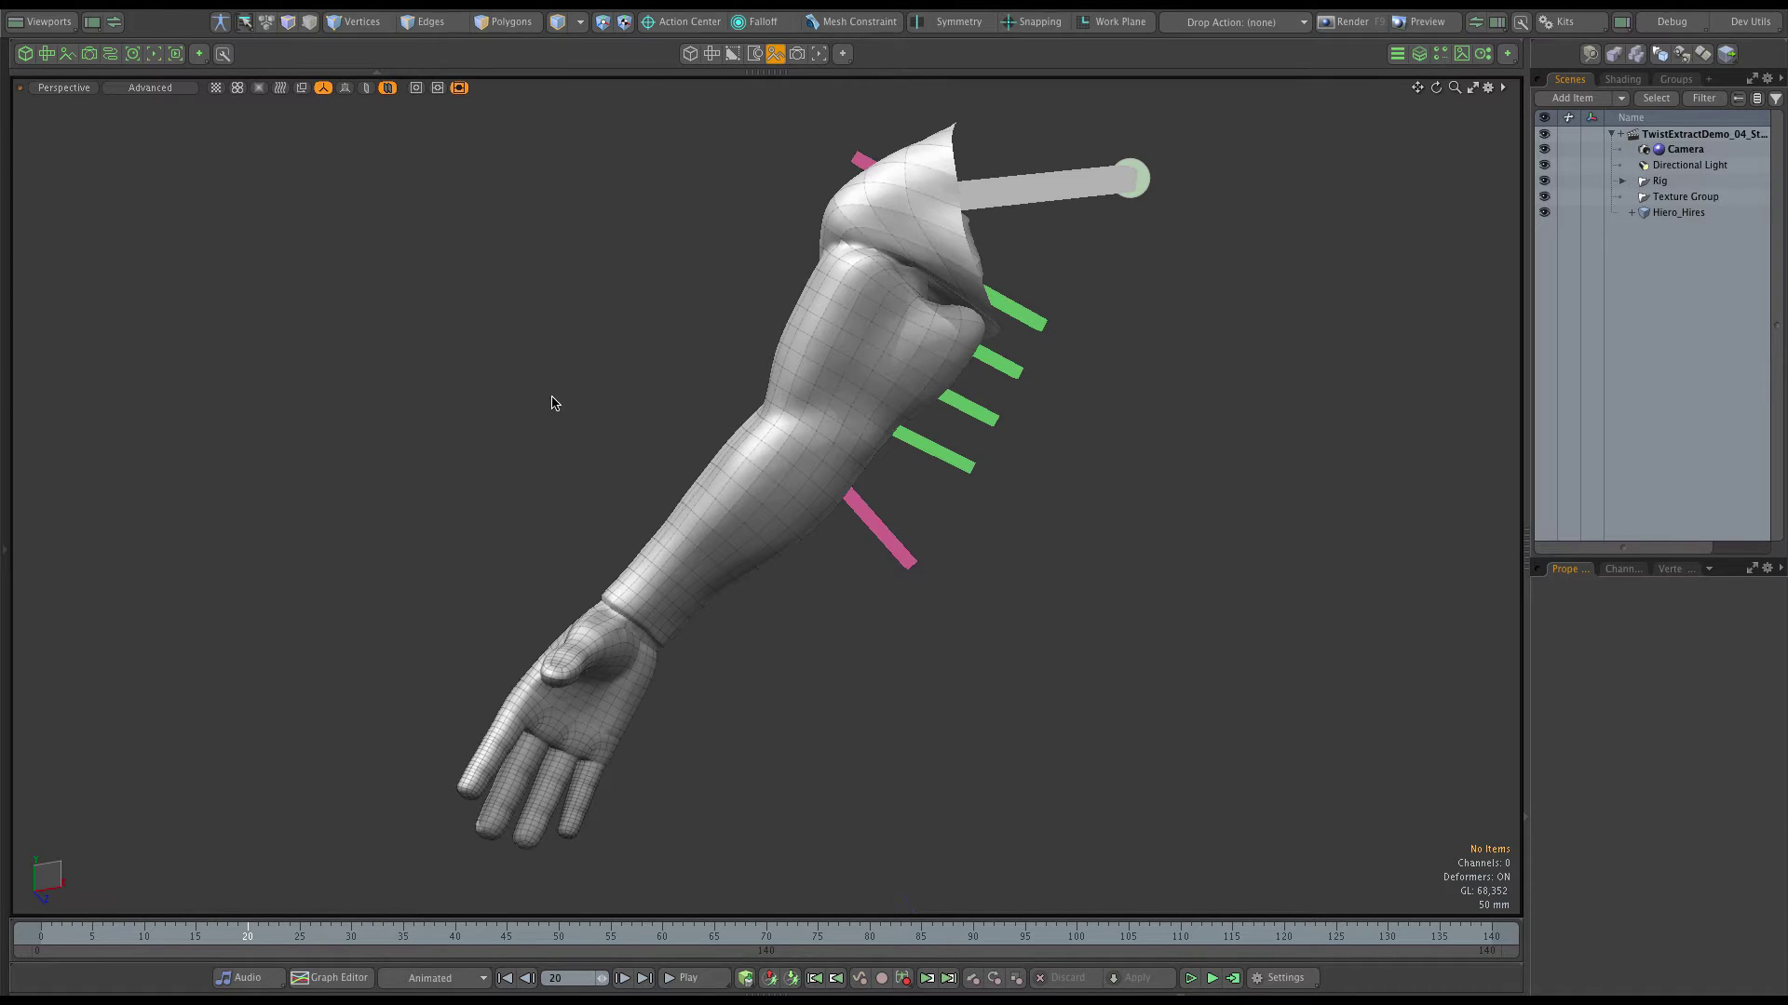
# - Examine the shoulder, arm and anti-twist locators around the twisted upper arm from several angles
pyautogui.keyDown('alt'); pyautogui.moveTo(503, 440); pyautogui.dragTo(540, 307); pyautogui.keyUp('alt')
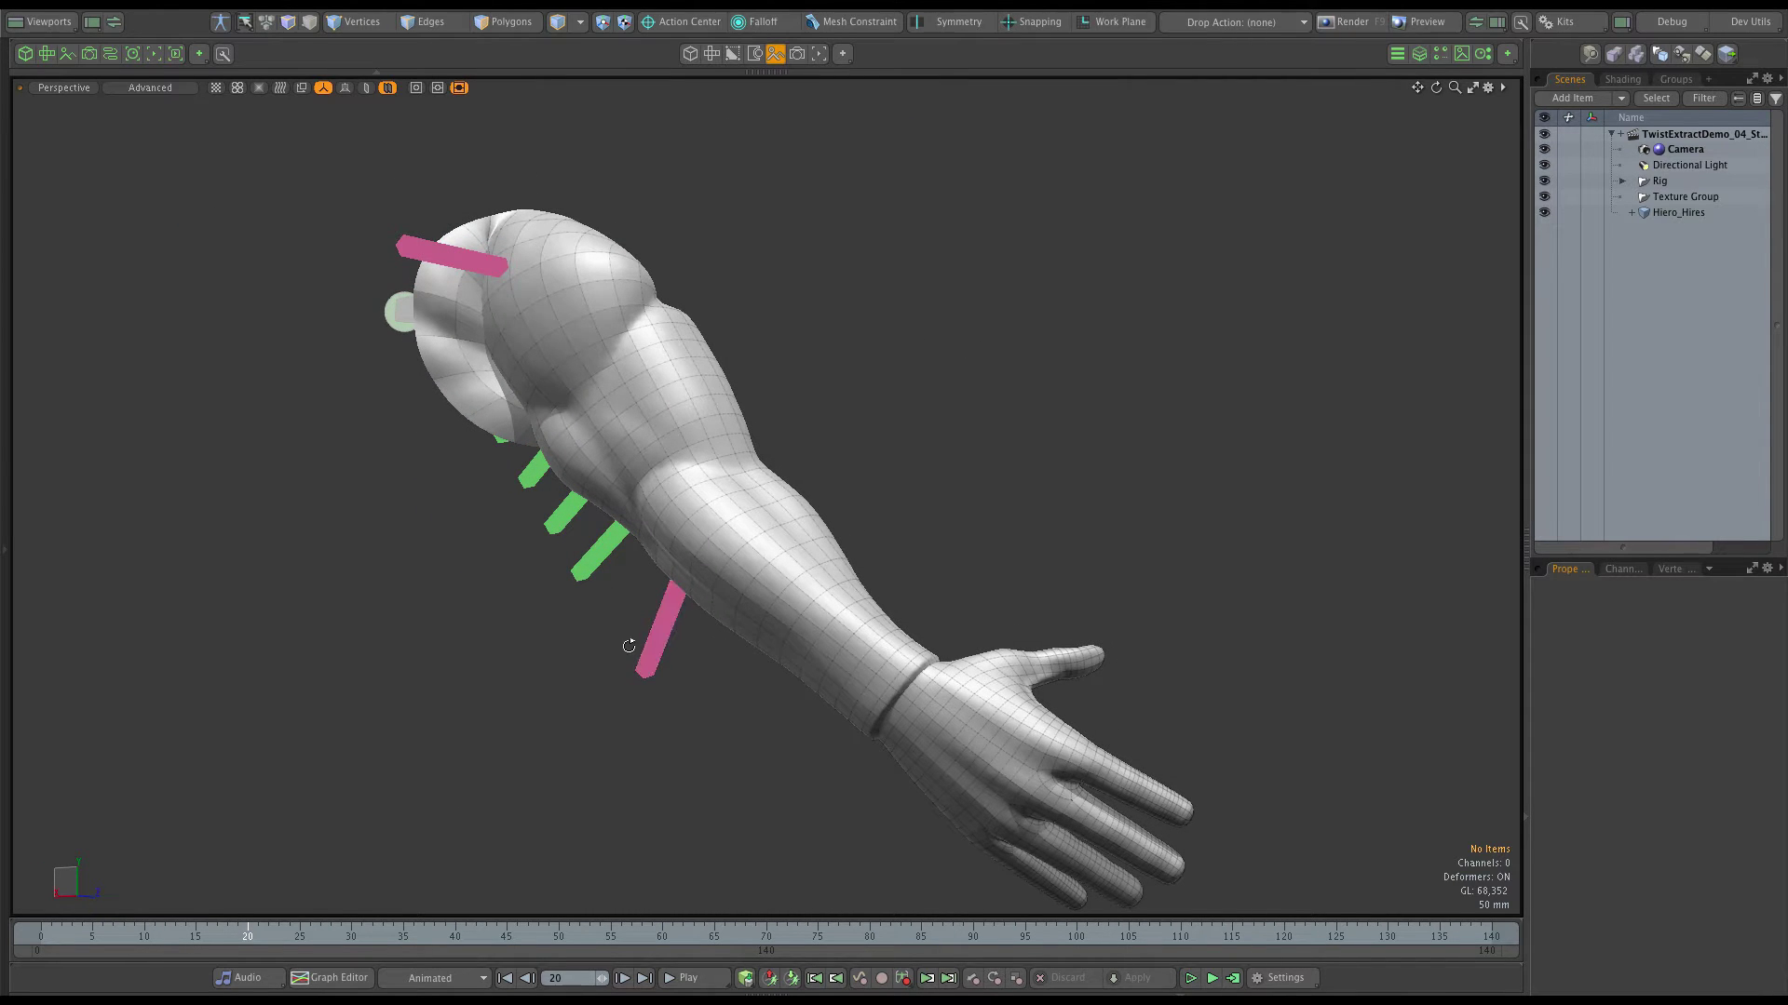
pyautogui.keyDown('alt'); pyautogui.moveTo(628, 644); pyautogui.dragTo(671, 642); pyautogui.keyUp('alt')
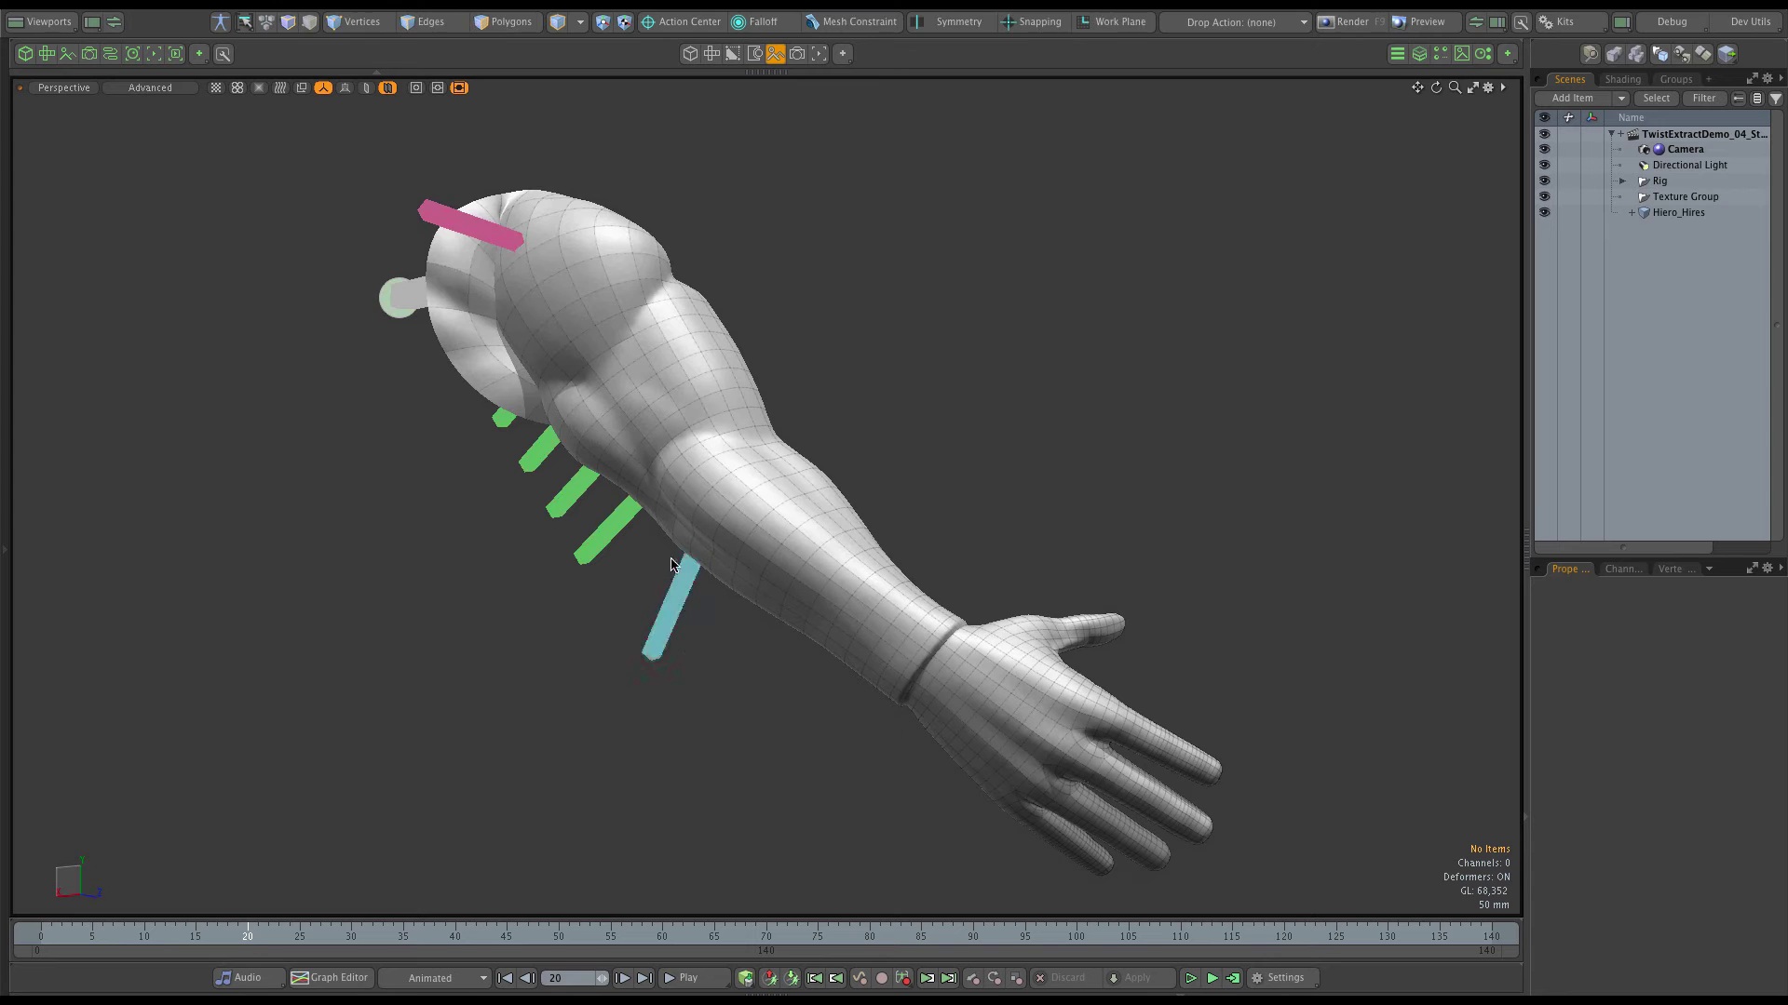
pyautogui.keyDown('alt'); pyautogui.moveTo(730, 478); pyautogui.dragTo(578, 372); pyautogui.keyUp('alt')
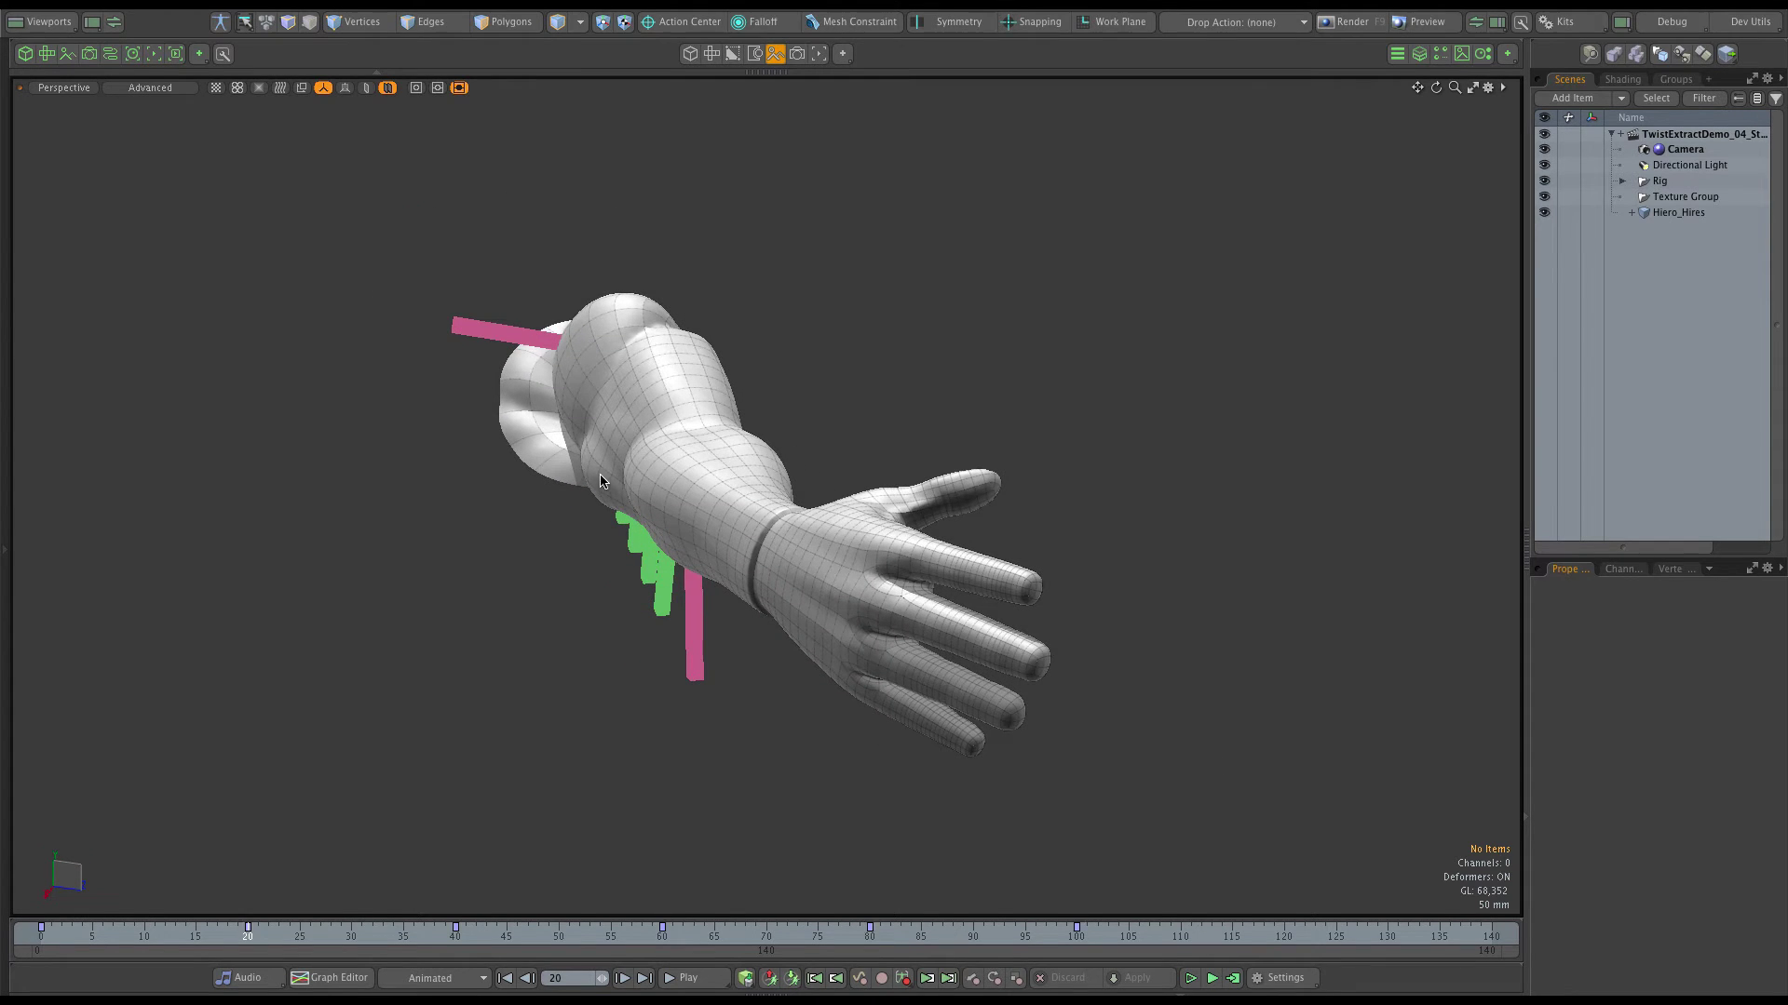
pyautogui.keyDown('alt'); pyautogui.moveTo(583, 638); pyautogui.dragTo(707, 667); pyautogui.keyUp('alt')
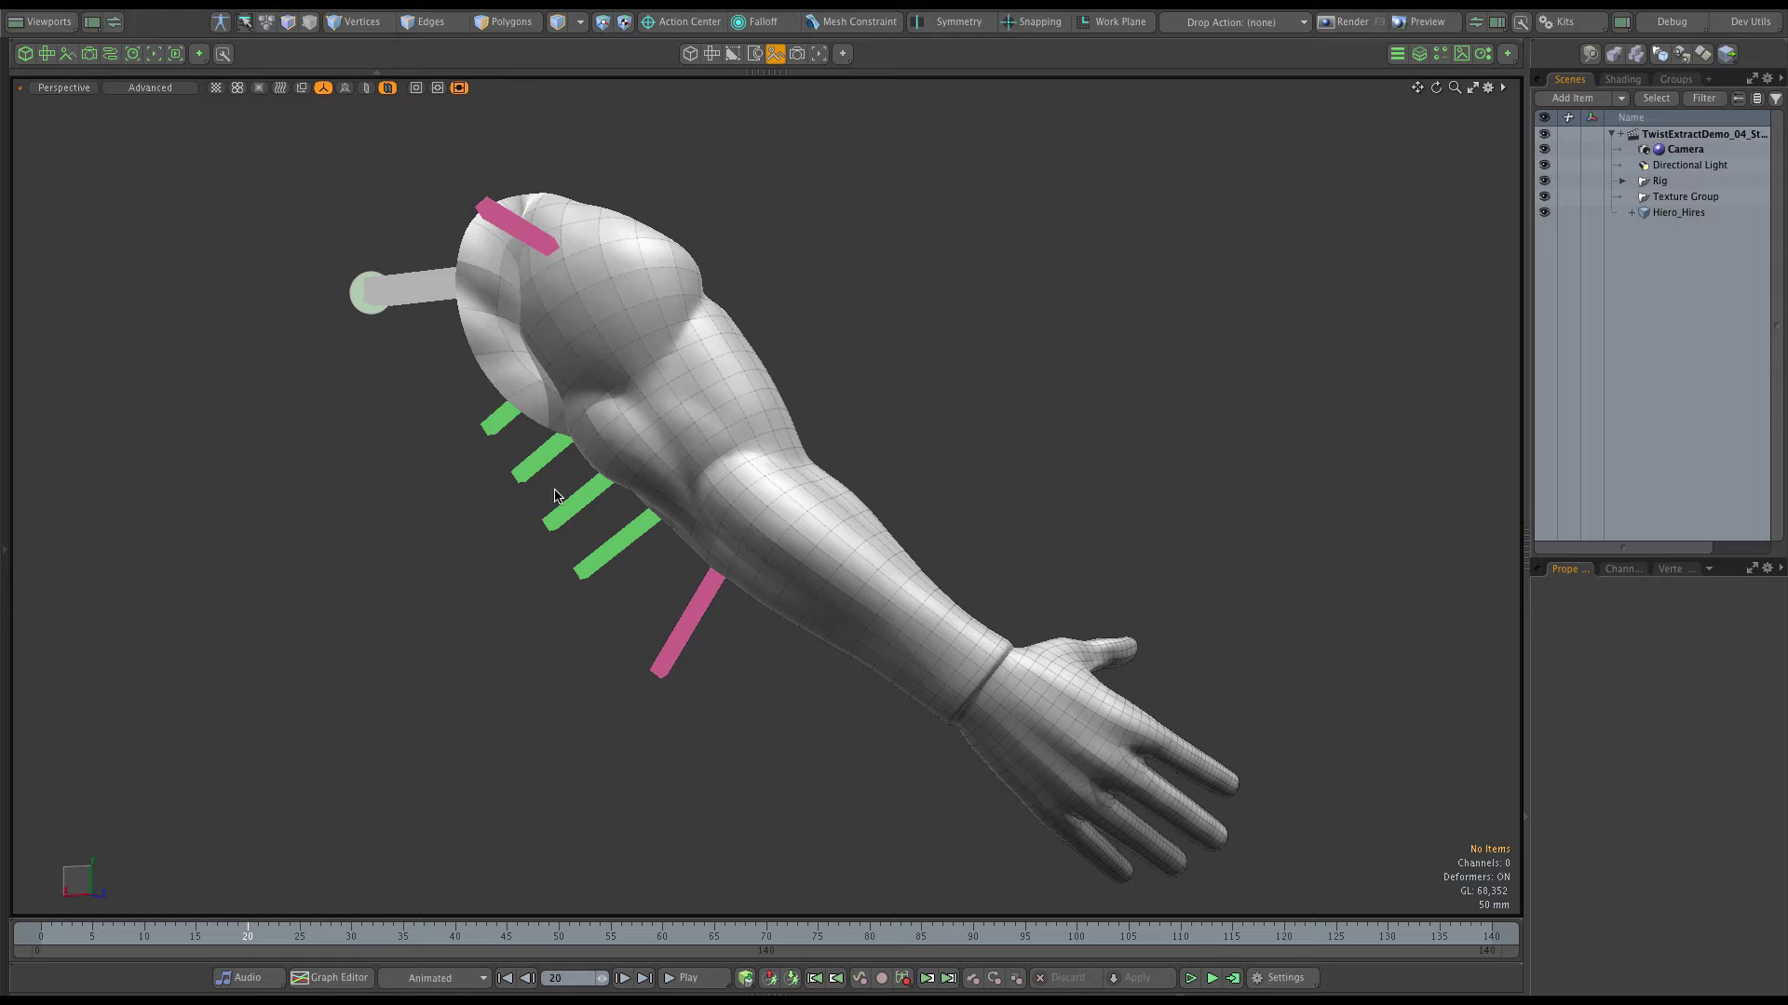
pyautogui.keyDown('alt'); pyautogui.moveTo(694, 600); pyautogui.dragTo(761, 638); pyautogui.keyUp('alt')
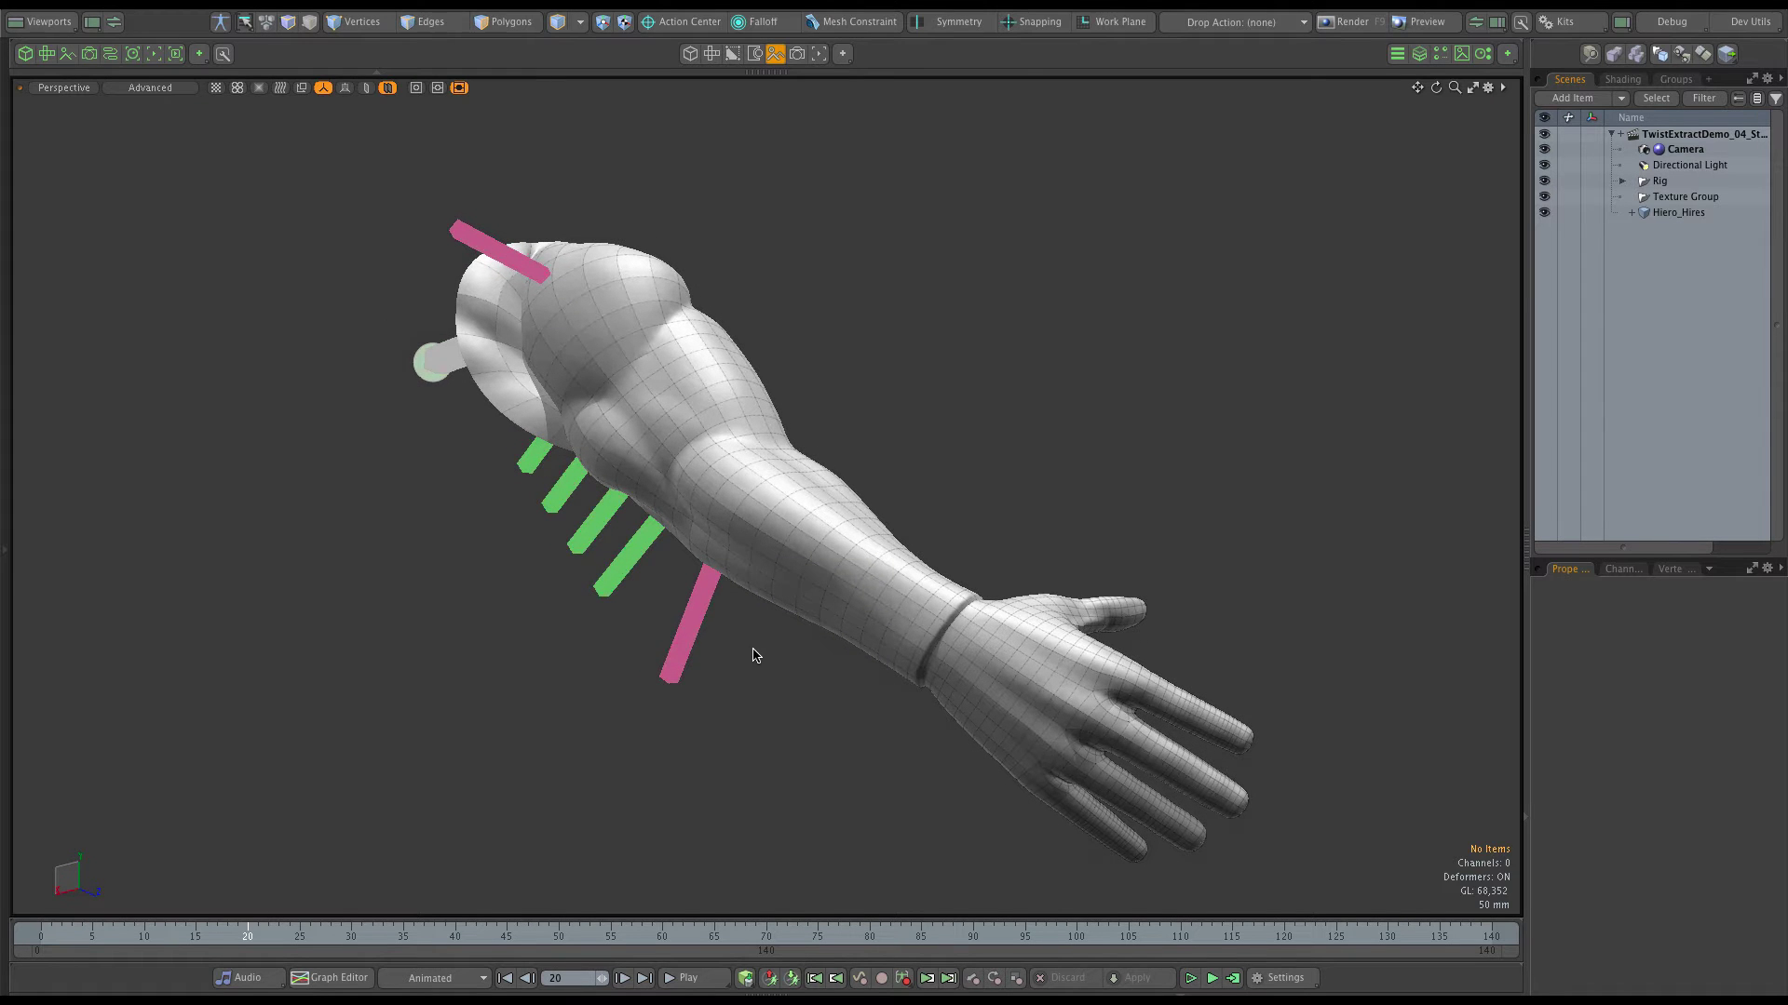
pyautogui.keyDown('alt'); pyautogui.moveTo(655, 615); pyautogui.dragTo(606, 610); pyautogui.keyUp('alt')
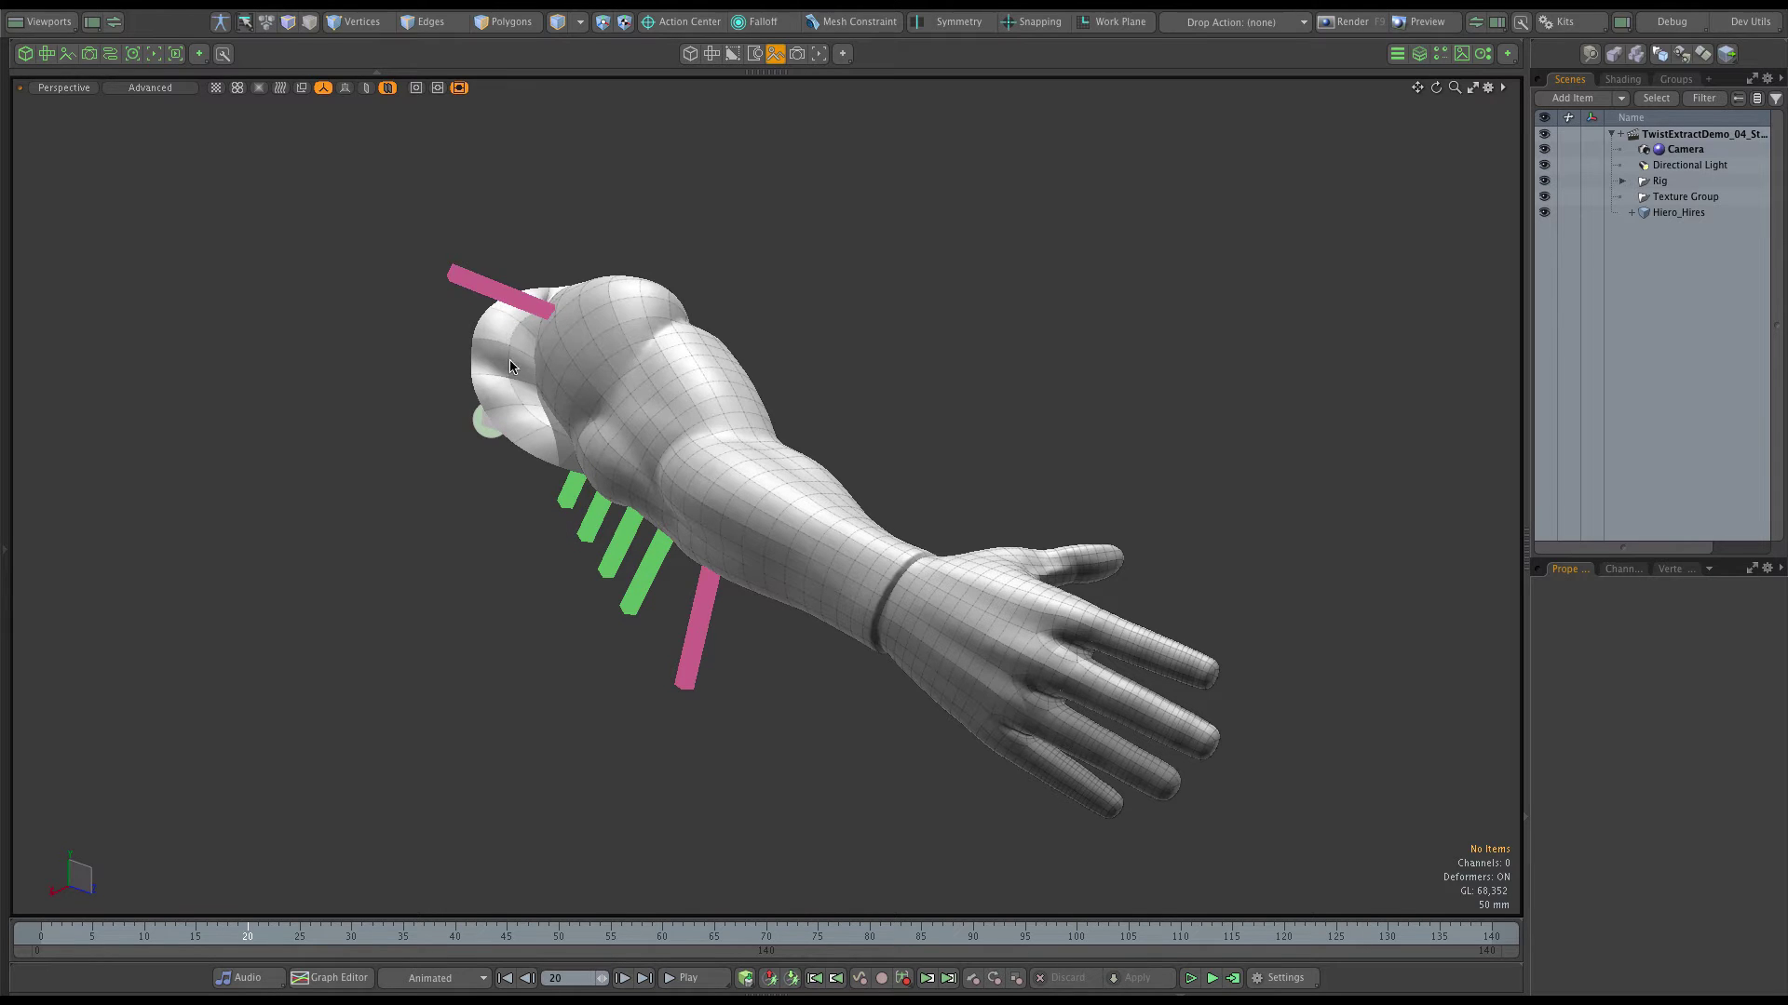
pyautogui.keyDown('alt'); pyautogui.moveTo(668, 649); pyautogui.dragTo(709, 673); pyautogui.keyUp('alt')
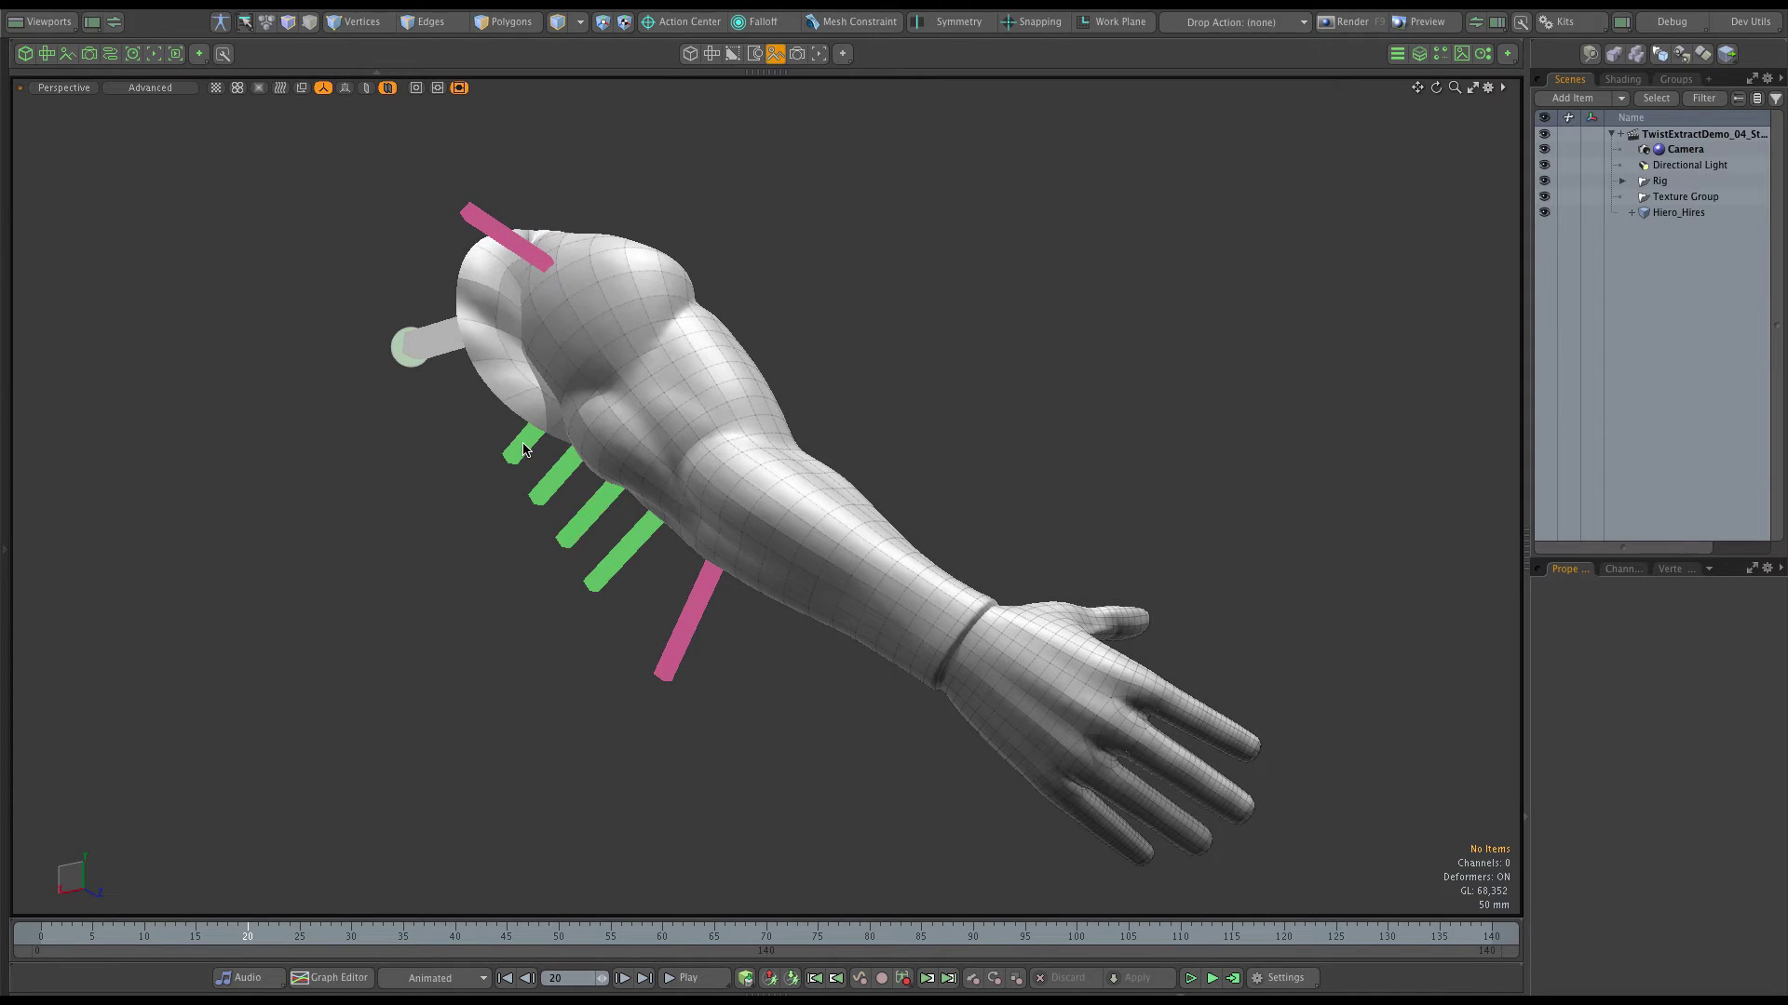
pyautogui.keyDown('alt'); pyautogui.moveTo(594, 578); pyautogui.dragTo(772, 476); pyautogui.keyUp('alt')
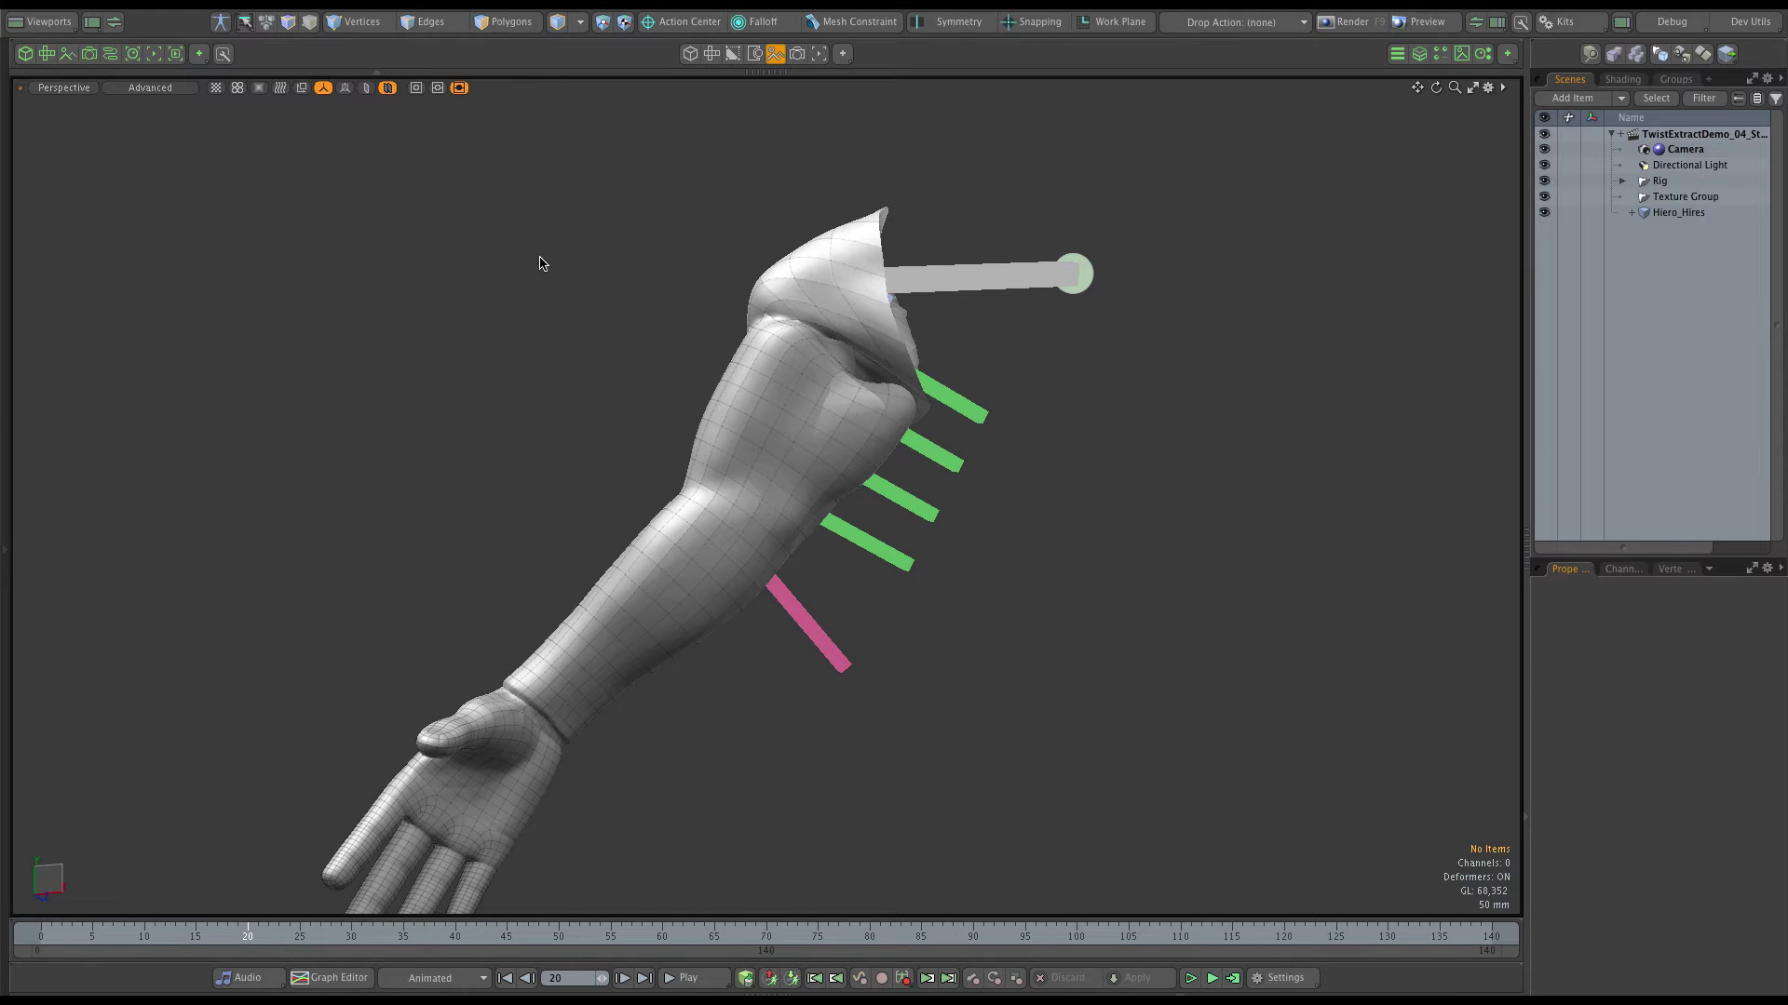
pyautogui.keyDown('alt'); pyautogui.moveTo(547, 359); pyautogui.dragTo(547, 307); pyautogui.keyUp('alt')
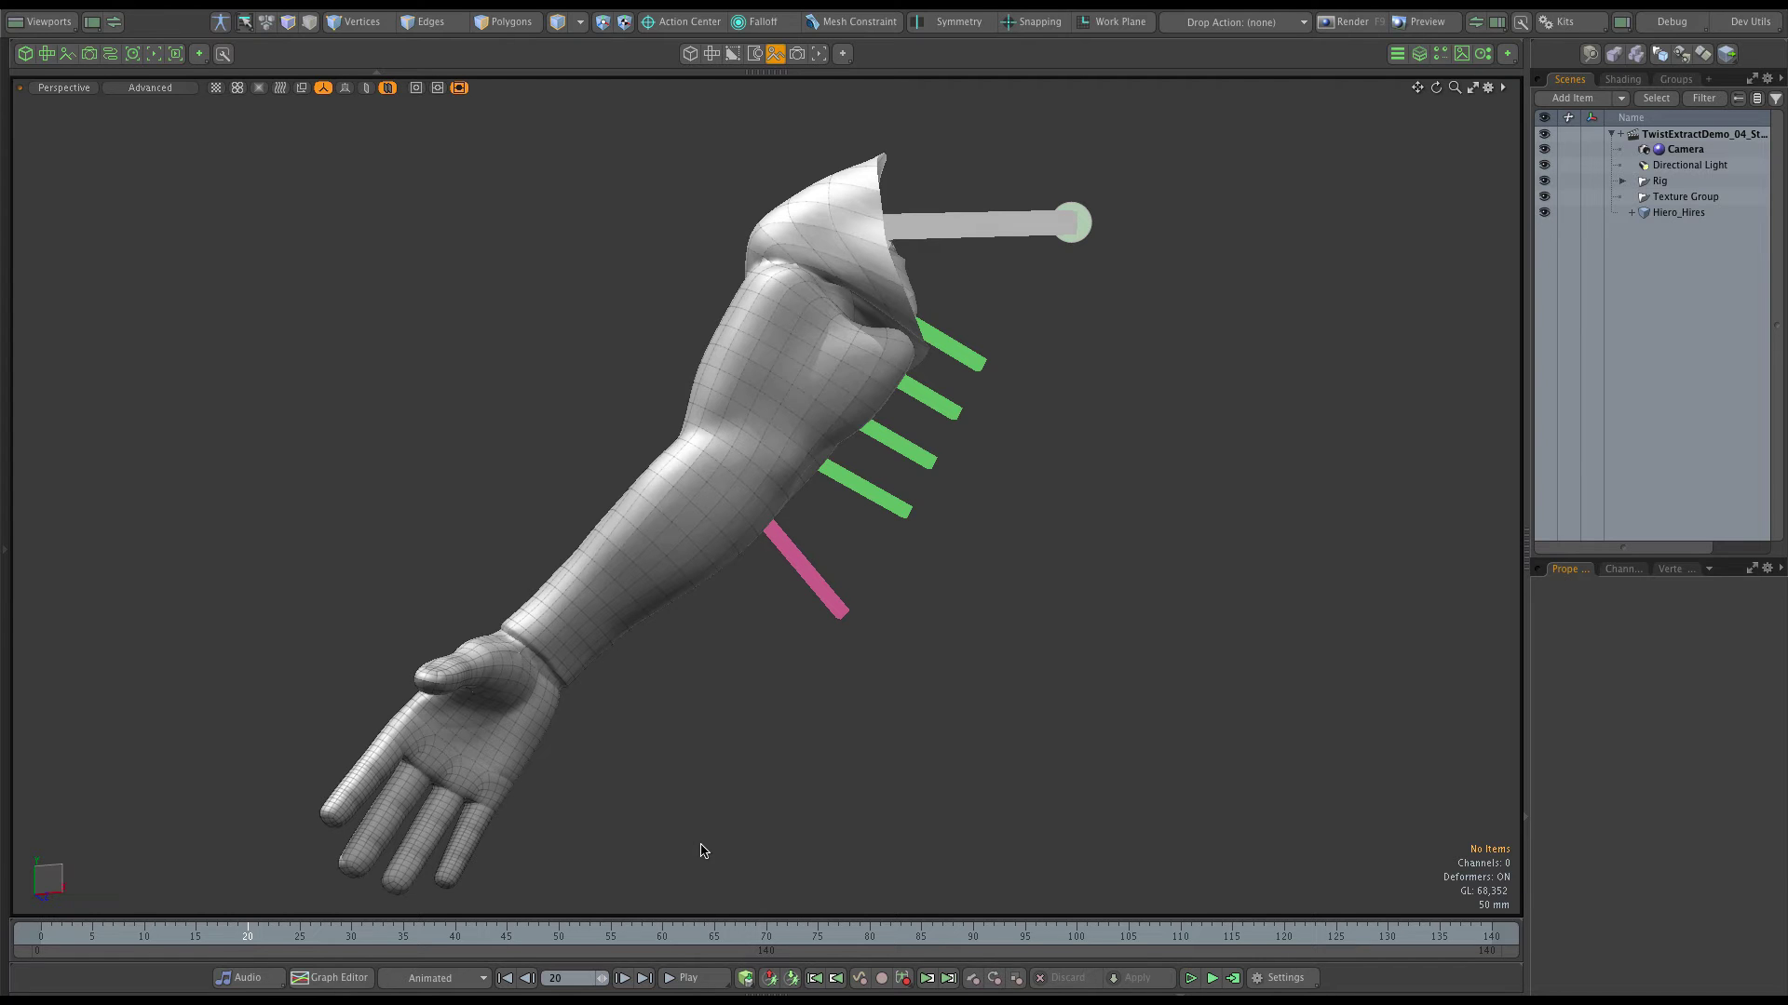
# - Show the rig's schematic alongside the 3D viewport, framed on the Arm and AntiTwist nodes
pyautogui.press('F6')
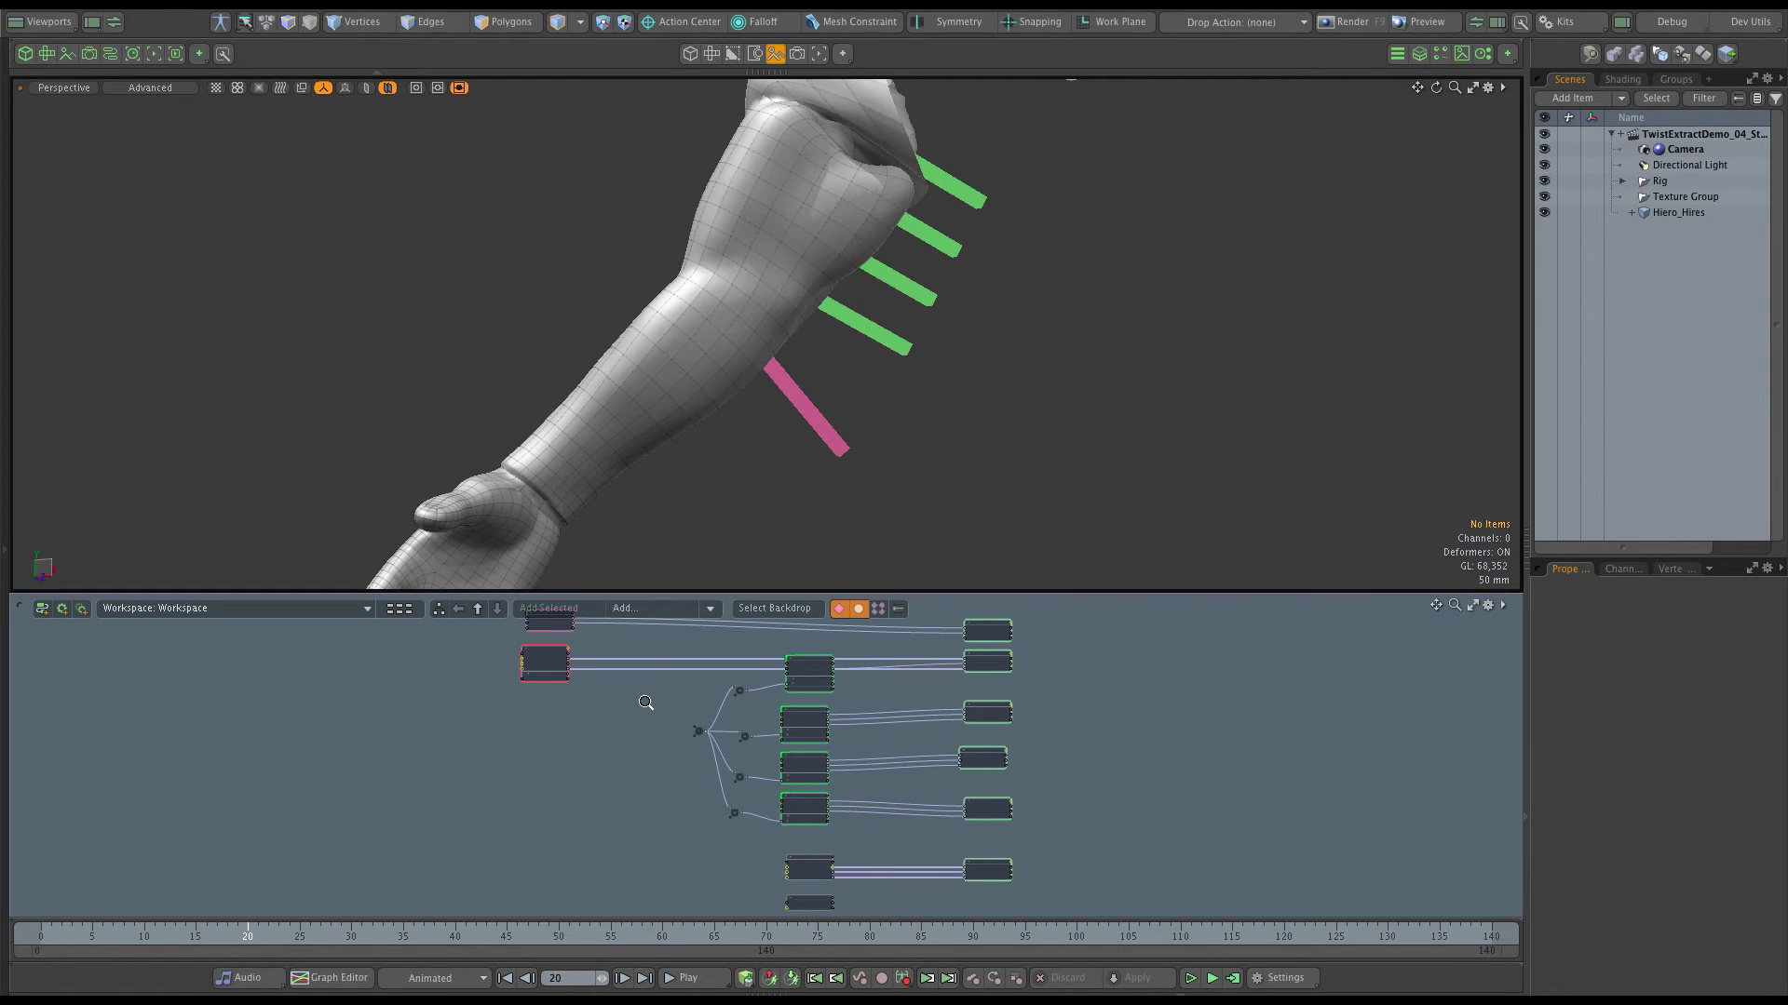
pyautogui.keyDown('ctrl'); pyautogui.scroll(4, 653, 704); pyautogui.keyUp('ctrl')
pyautogui.keyDown('alt'); pyautogui.moveTo(653, 704); pyautogui.dragTo(729, 762); pyautogui.keyUp('alt')
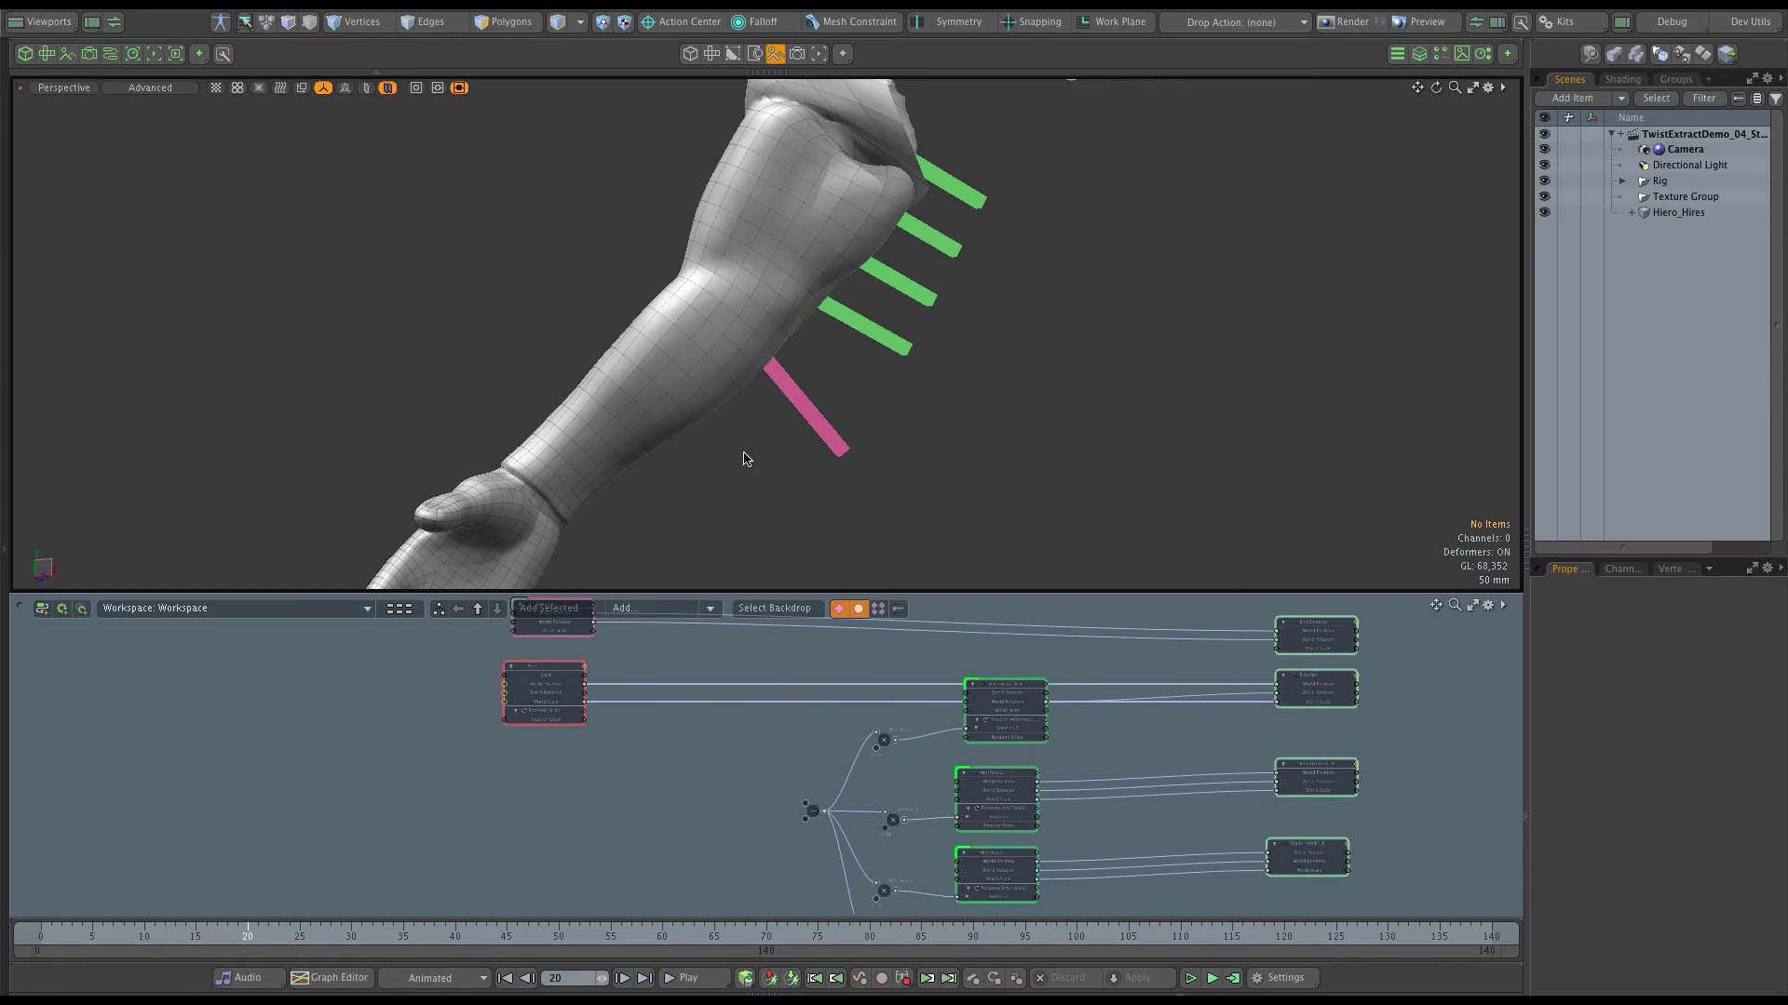
pyautogui.keyDown('alt'); pyautogui.keyDown('shift'); pyautogui.moveTo(746, 459); pyautogui.dragTo(769, 365); pyautogui.keyUp('shift'); pyautogui.keyUp('alt')
pyautogui.keyDown('ctrl'); pyautogui.scroll(2, 749, 756); pyautogui.keyUp('ctrl')
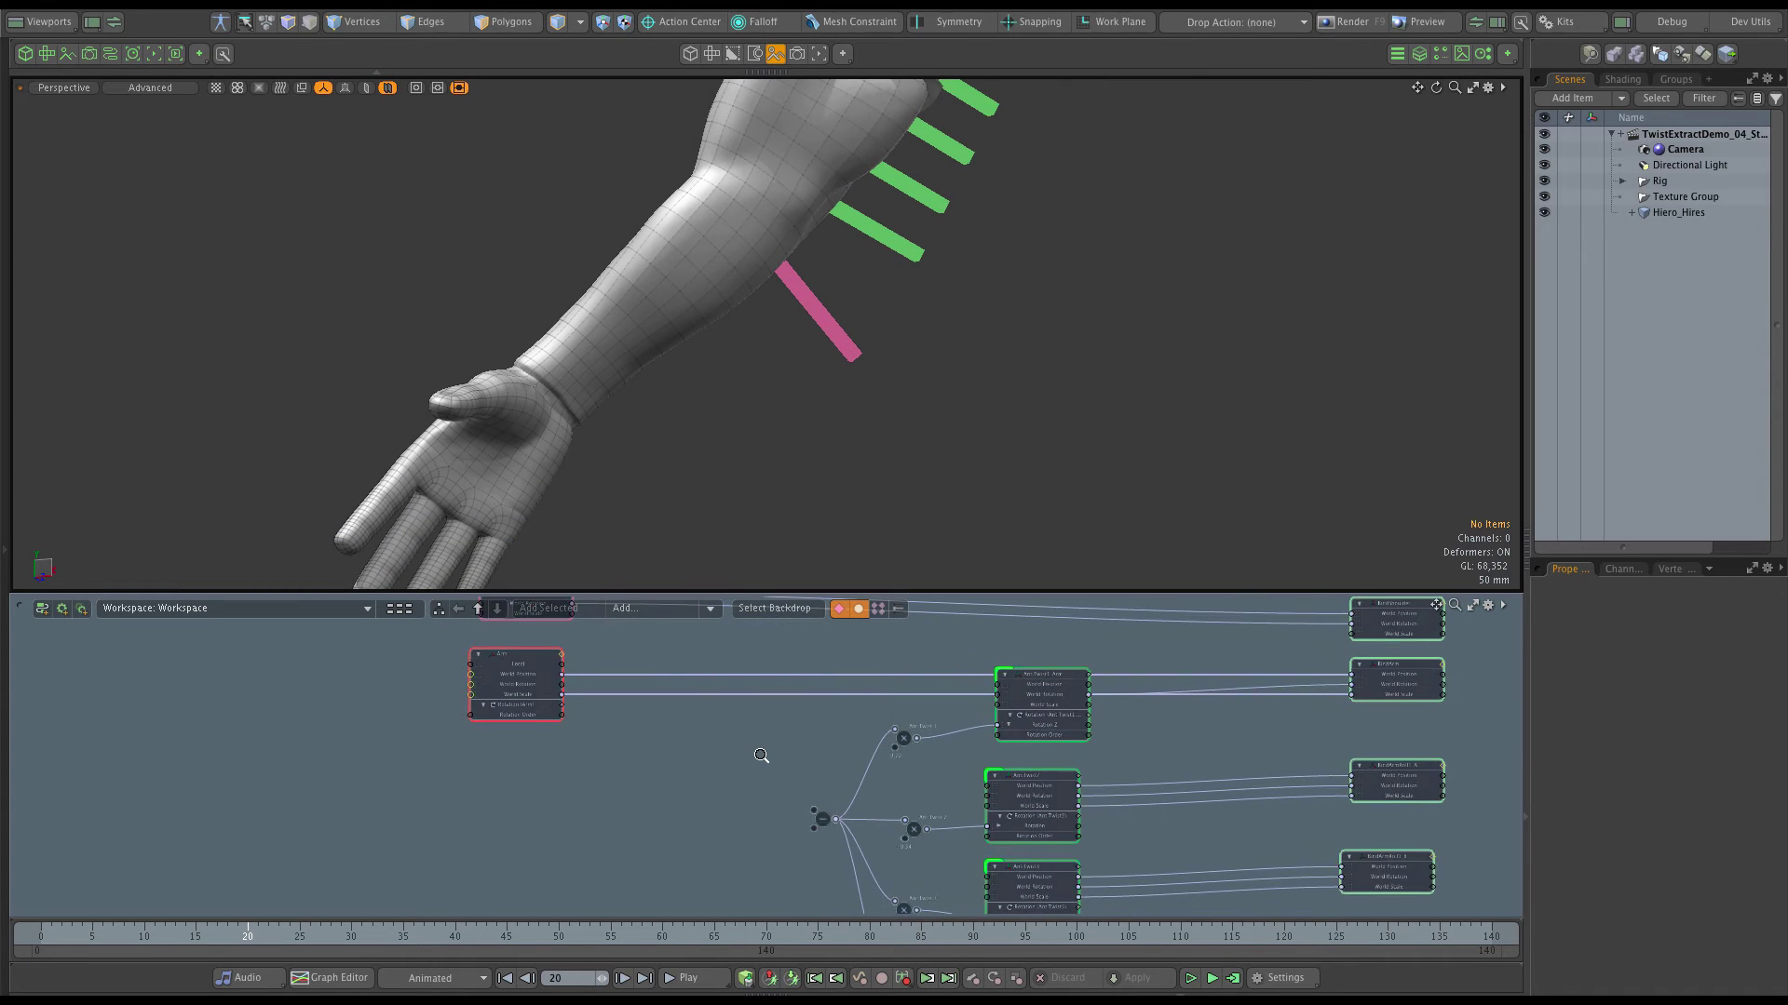
# - Add a Twist Extractor channel modifier to the schematic and place it between the Arm node and the AntiTwist multiply nodes
pyautogui.click(660, 610)
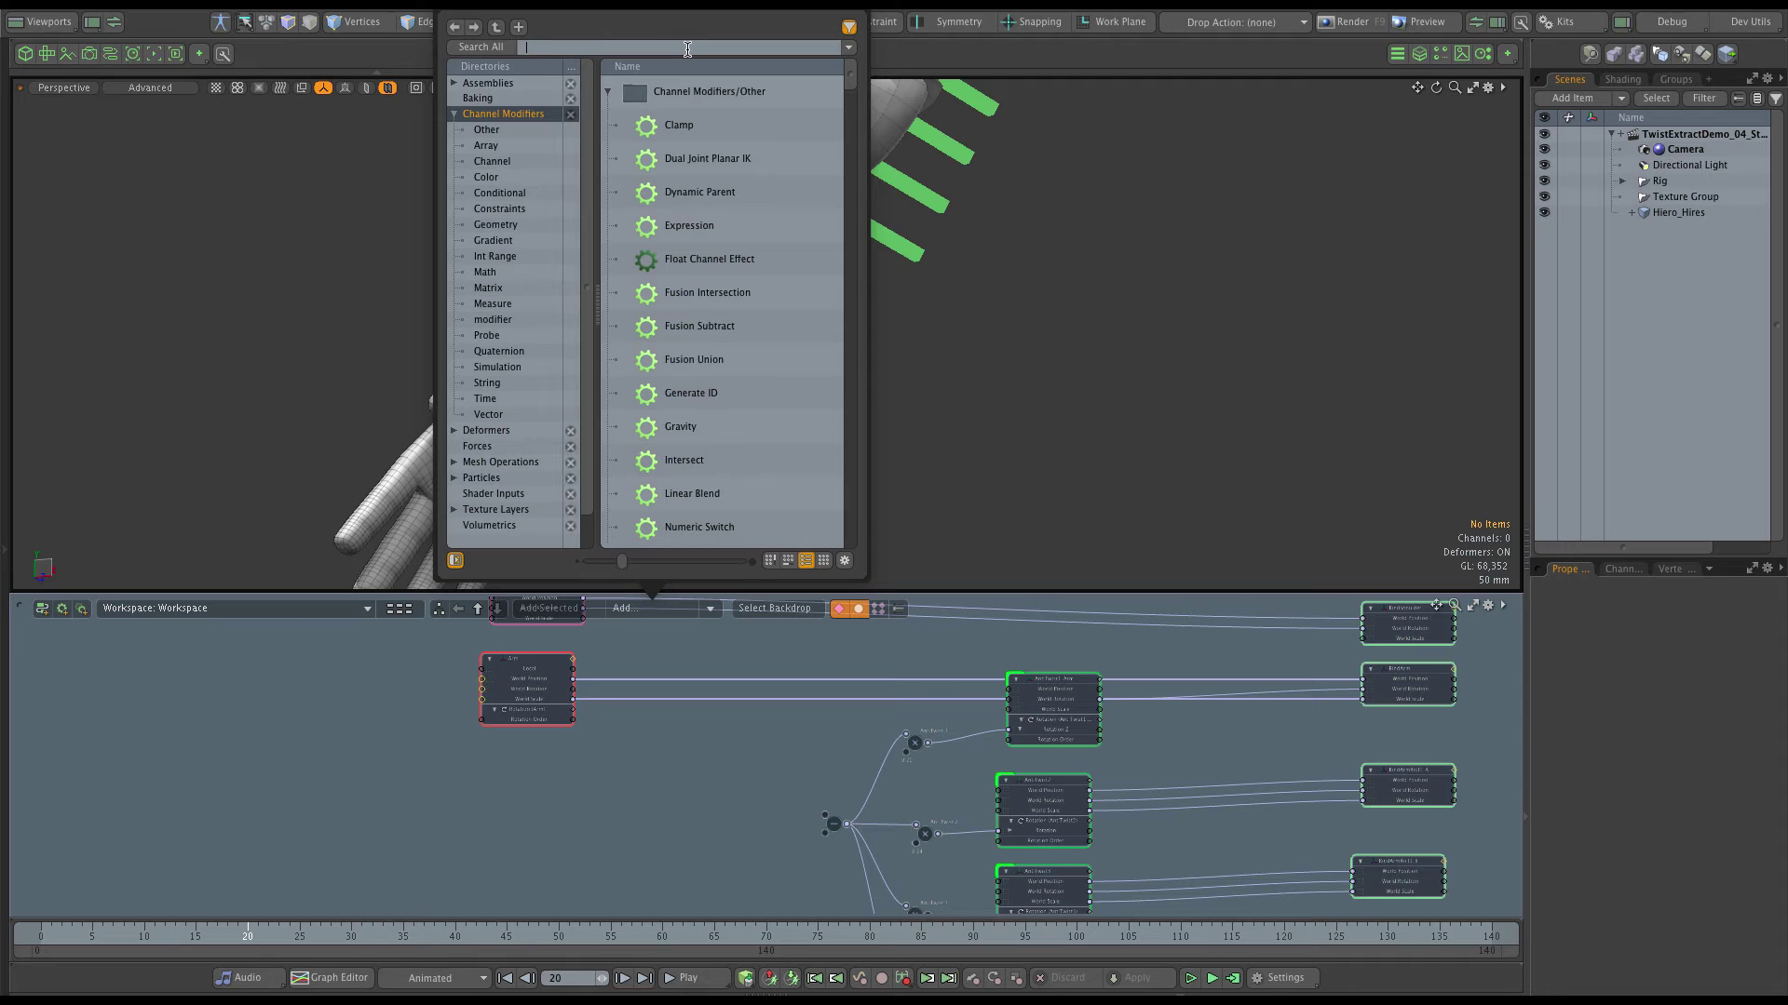
pyautogui.write('twist')
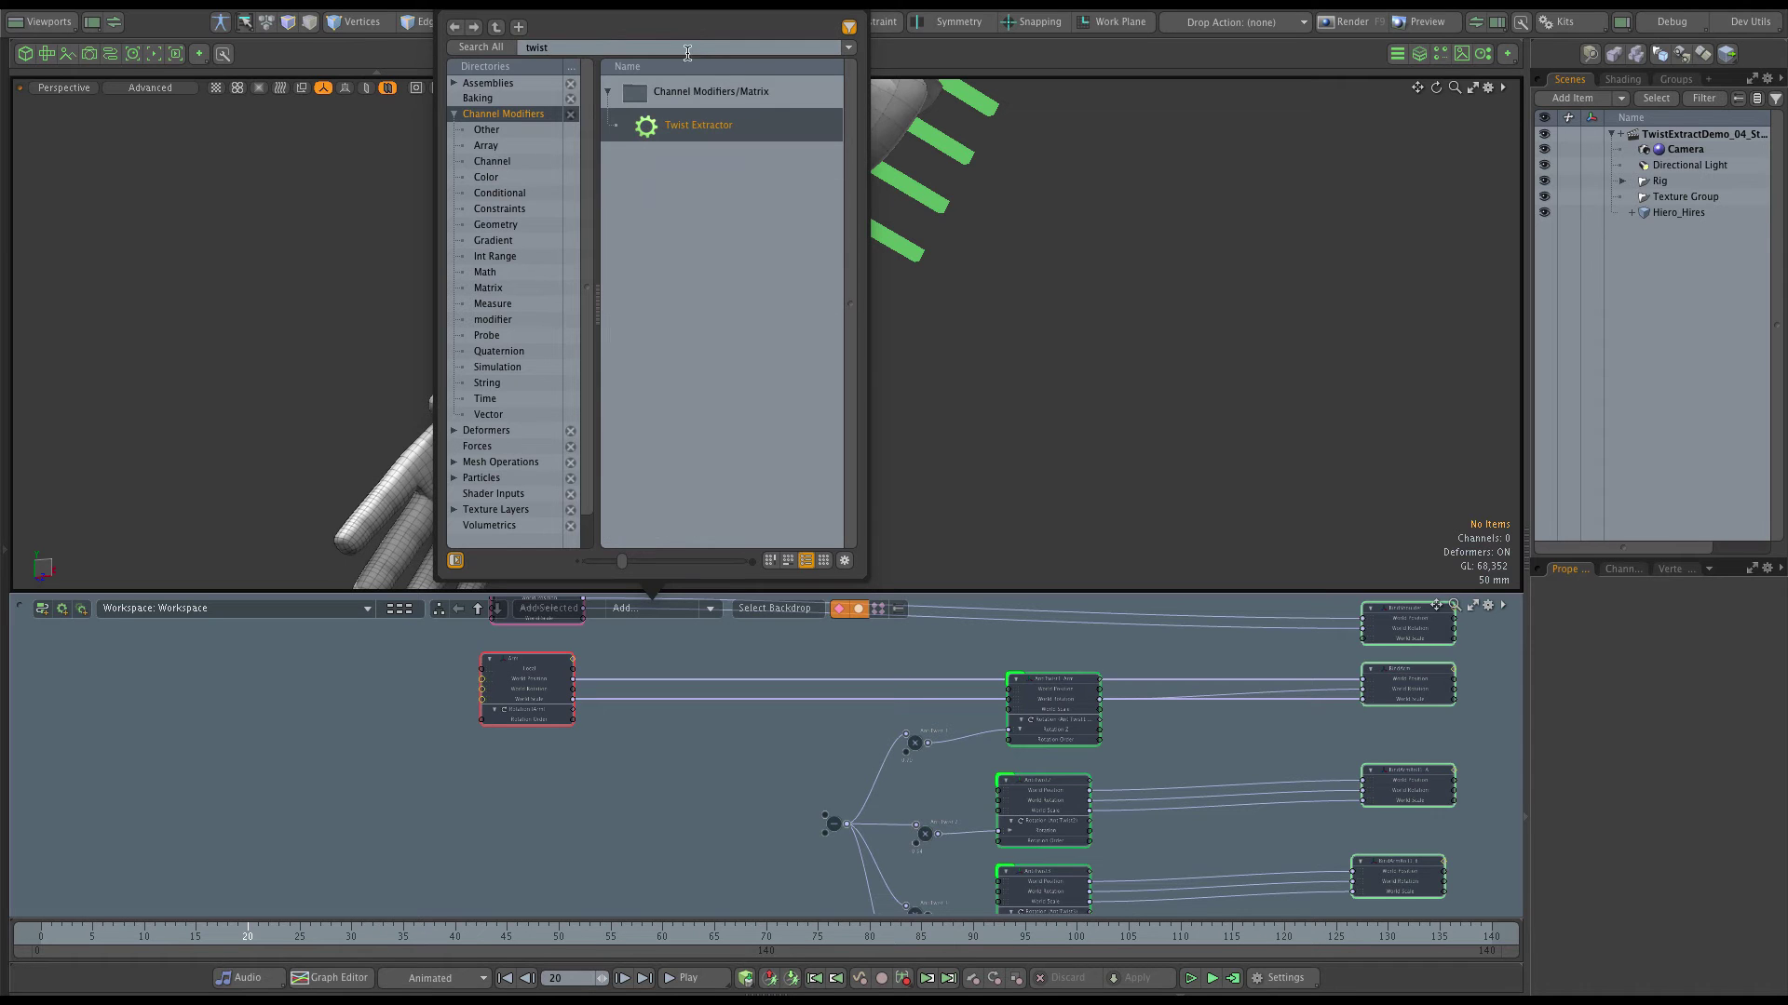
pyautogui.doubleClick(699, 125)
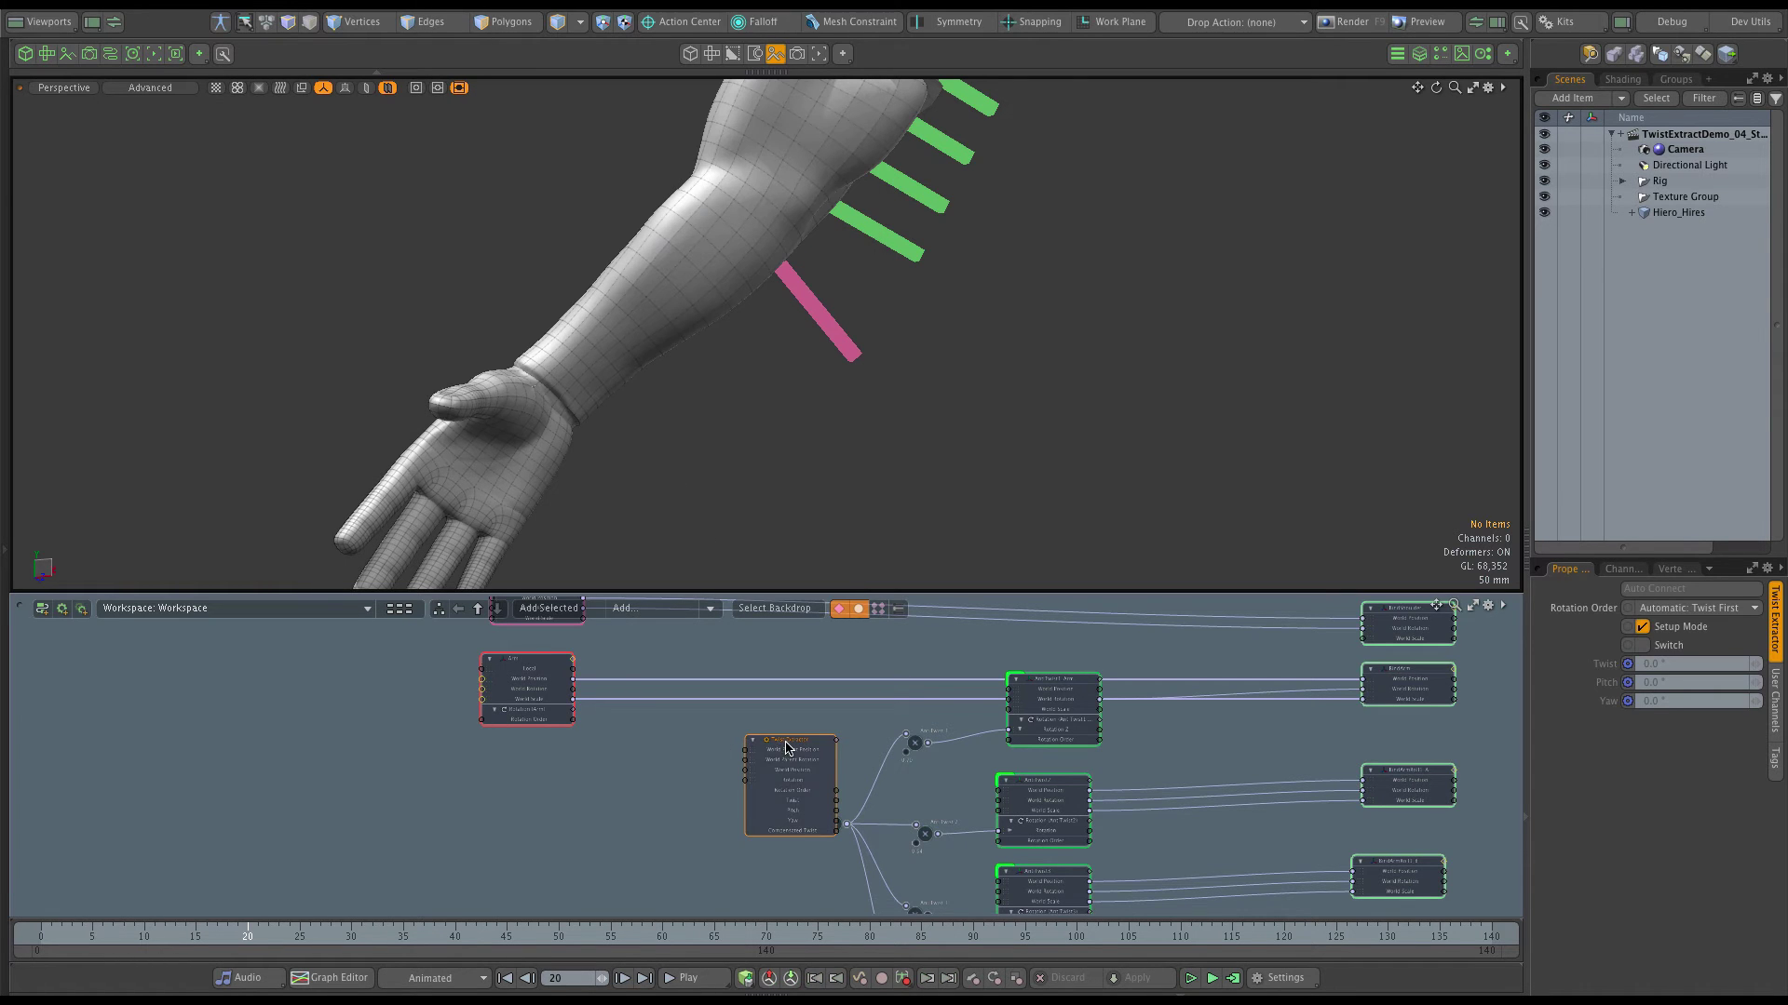
pyautogui.moveTo(787, 748); pyautogui.dragTo(736, 728)
pyautogui.scroll(3, 762, 701)
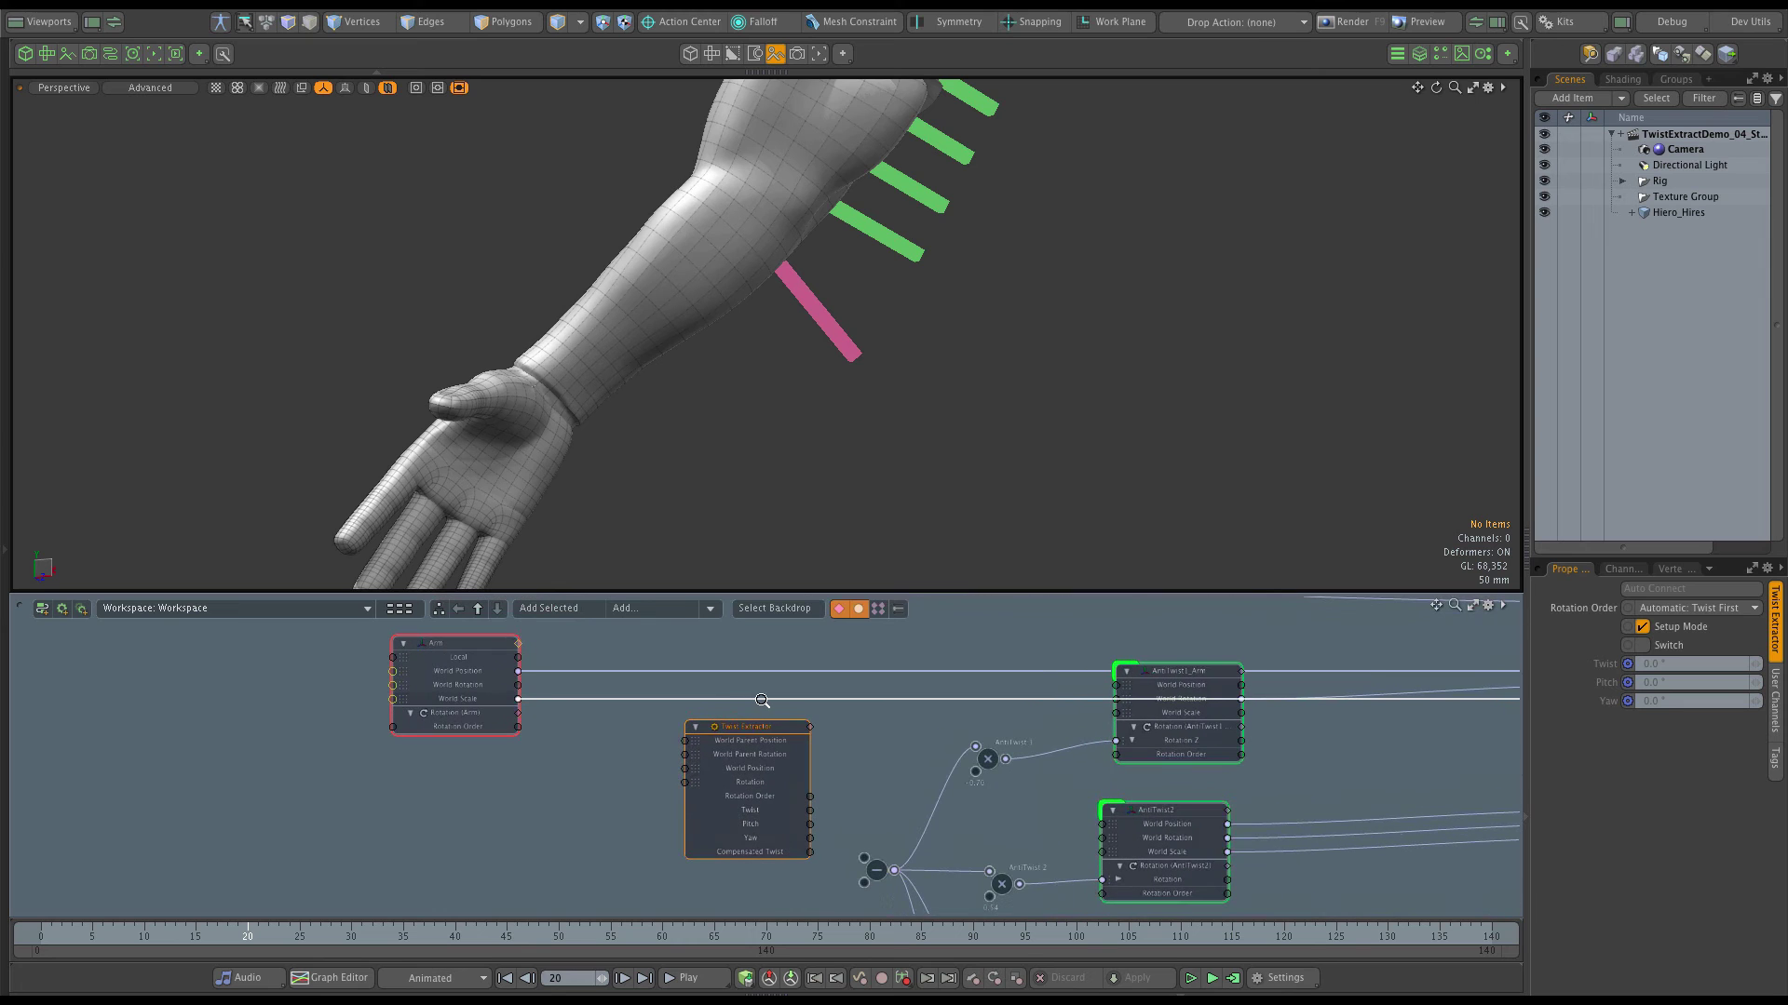
pyautogui.scroll(4, 622, 806)
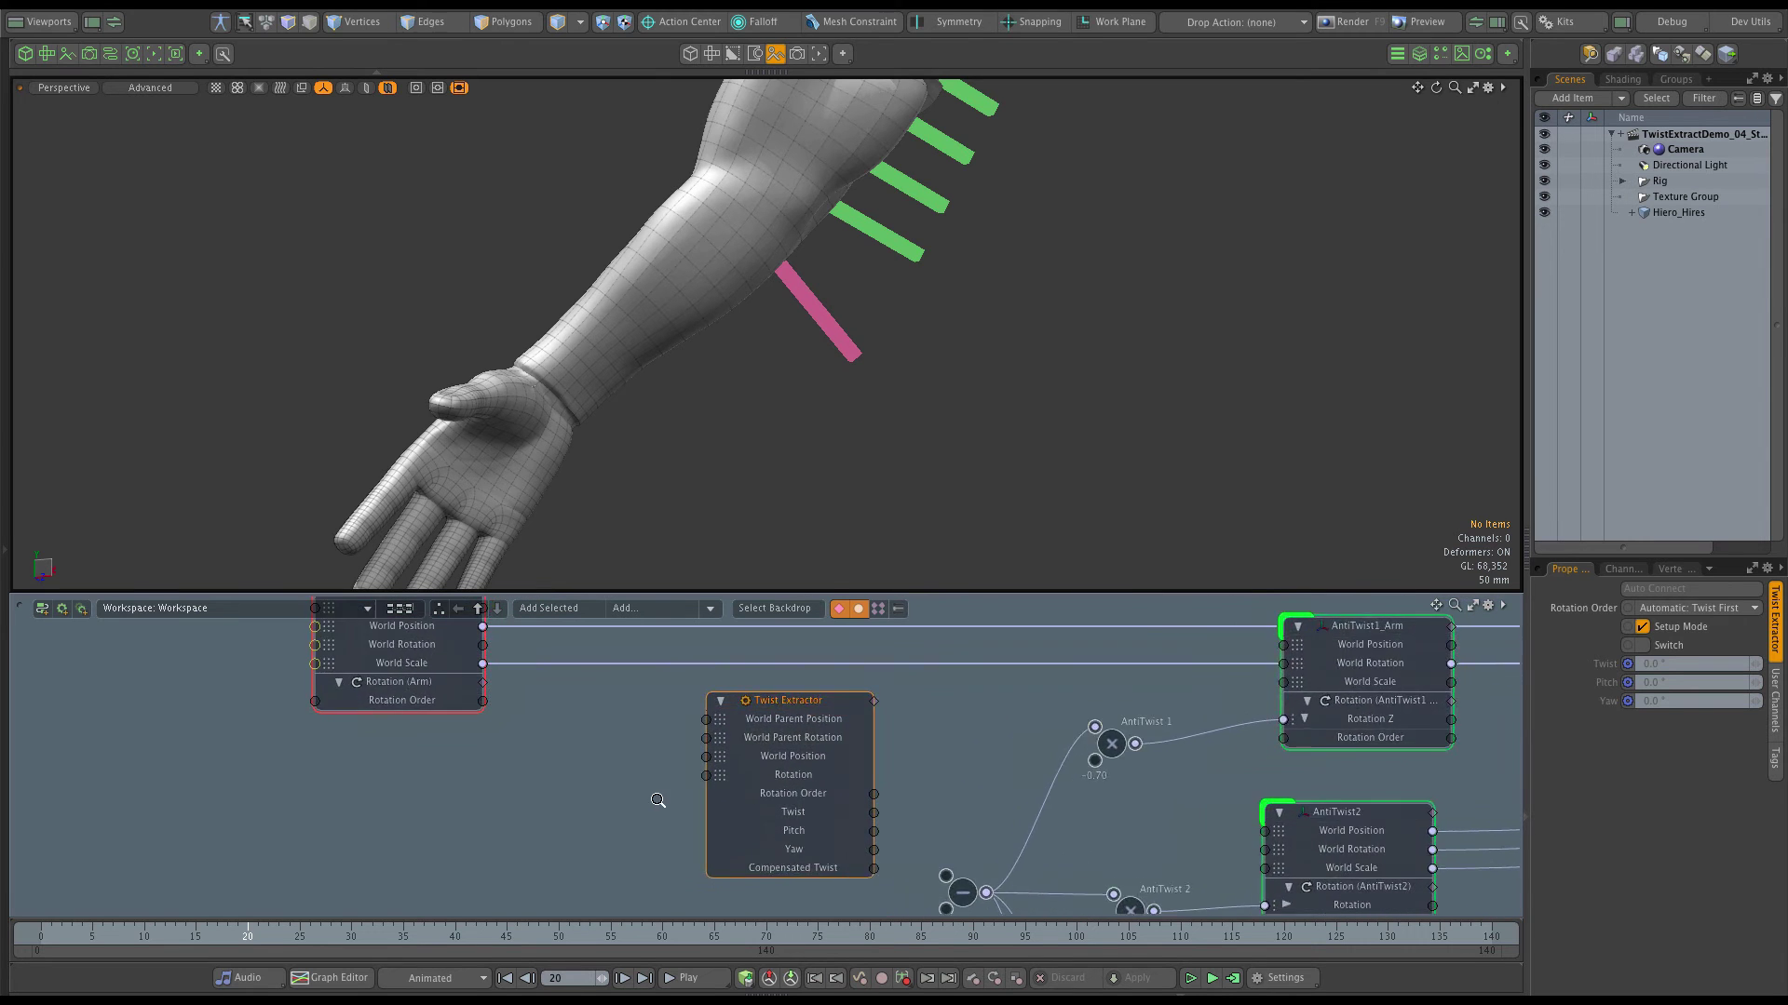
pyautogui.keyDown('alt'); pyautogui.moveTo(693, 799); pyautogui.dragTo(629, 785); pyautogui.keyUp('alt')
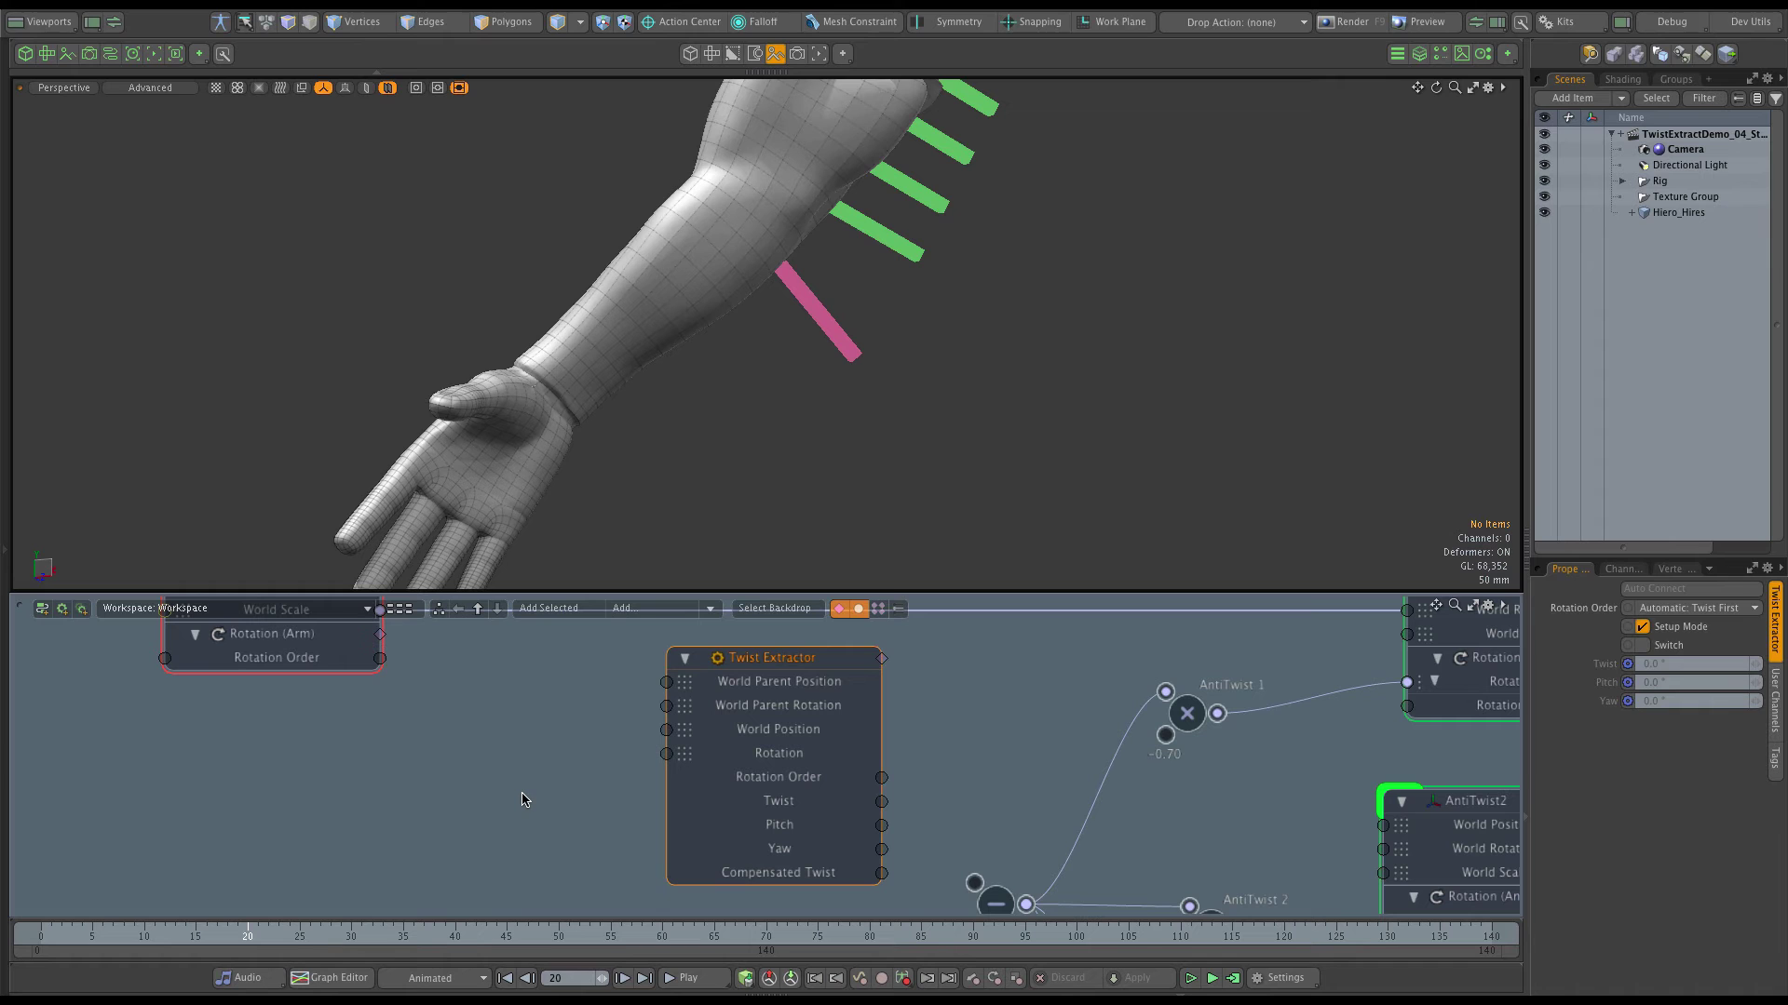
# - Deselect the Twist Extractor and switch the scene to Setup mode
pyautogui.click(494, 841)
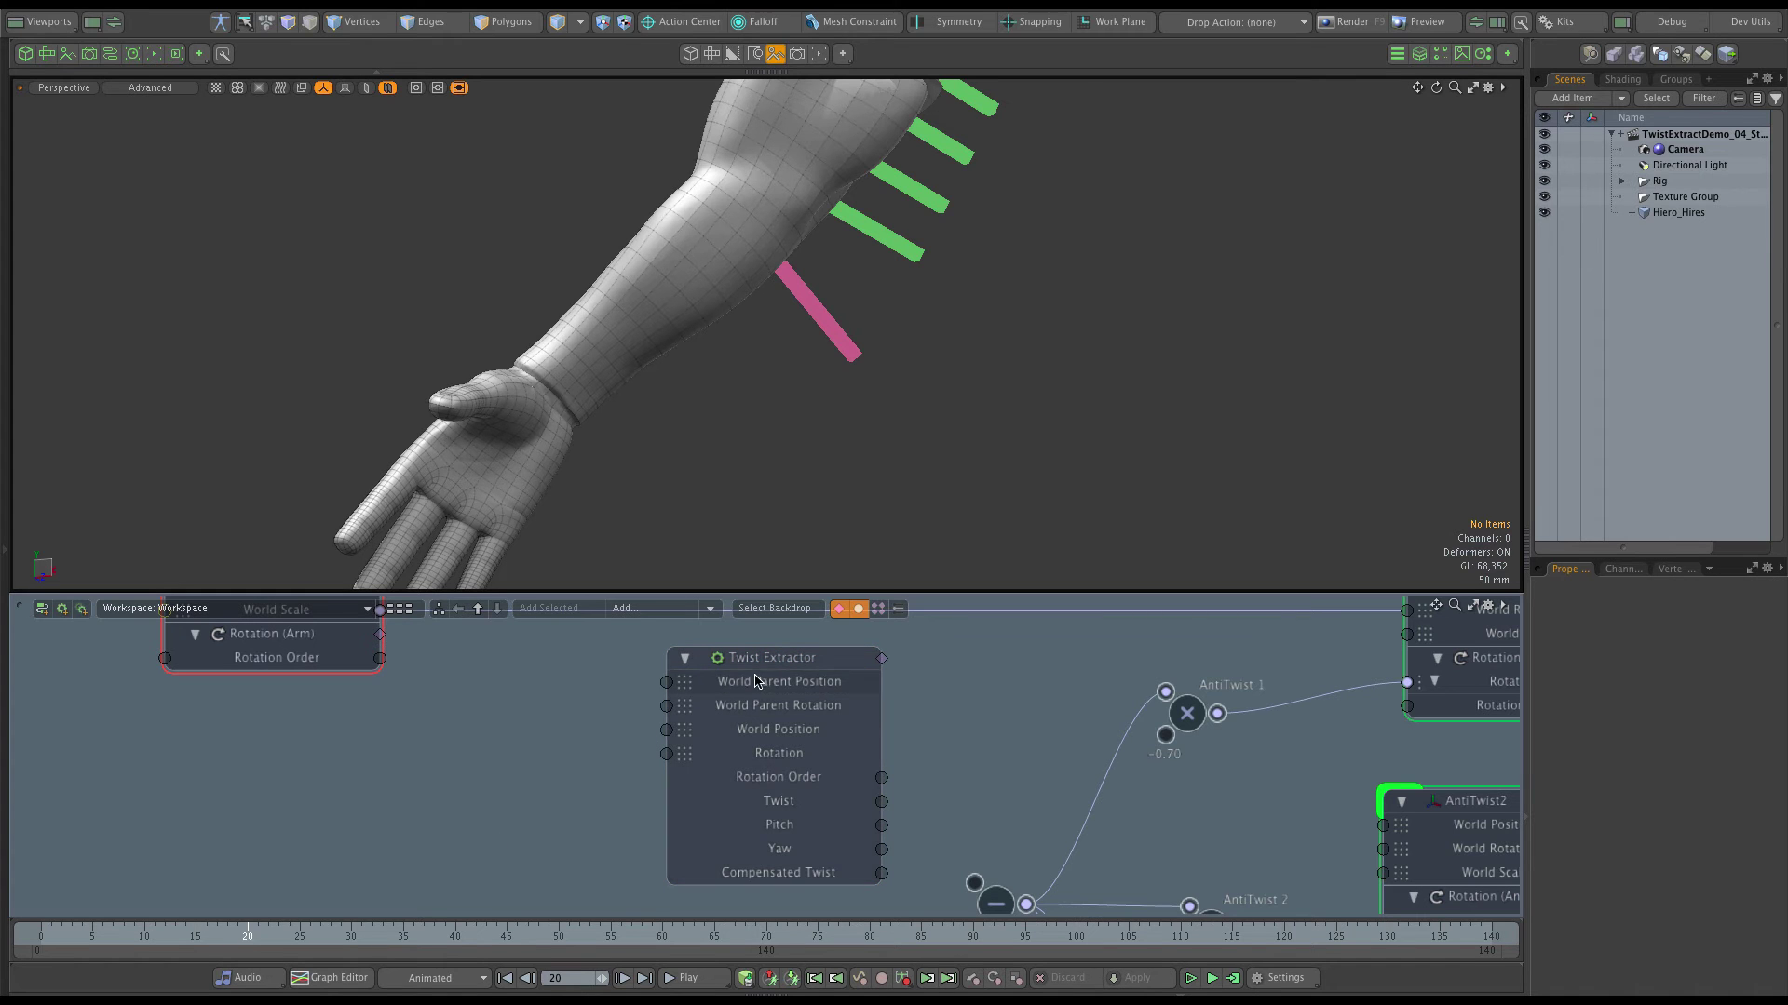
pyautogui.click(220, 21)
pyautogui.keyDown('alt'); pyautogui.keyDown('shift'); pyautogui.moveTo(738, 300); pyautogui.dragTo(679, 466); pyautogui.keyUp('shift'); pyautogui.keyUp('alt')
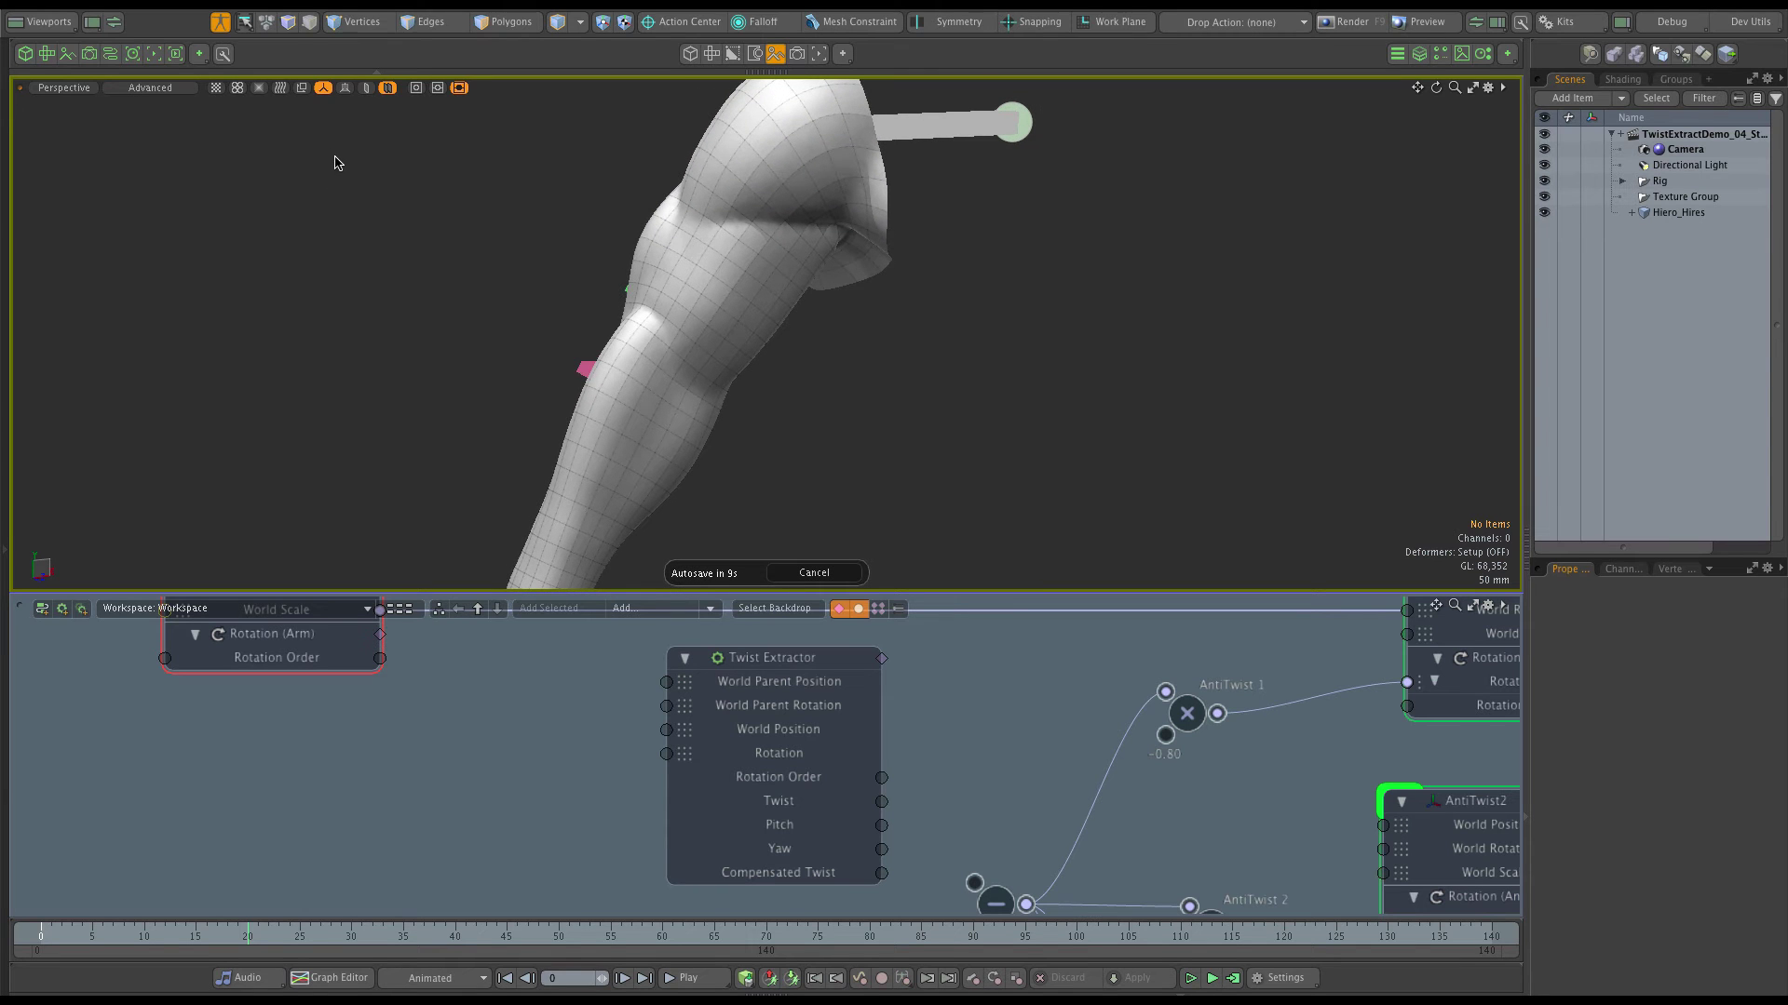
pyautogui.keyDown('alt'); pyautogui.moveTo(568, 404); pyautogui.dragTo(680, 452); pyautogui.keyUp('alt')
# - Turn off the Setup Mode option in the Twist Extractor's properties
pyautogui.keyDown('alt'); pyautogui.moveTo(560, 721); pyautogui.dragTo(571, 748); pyautogui.keyUp('alt')
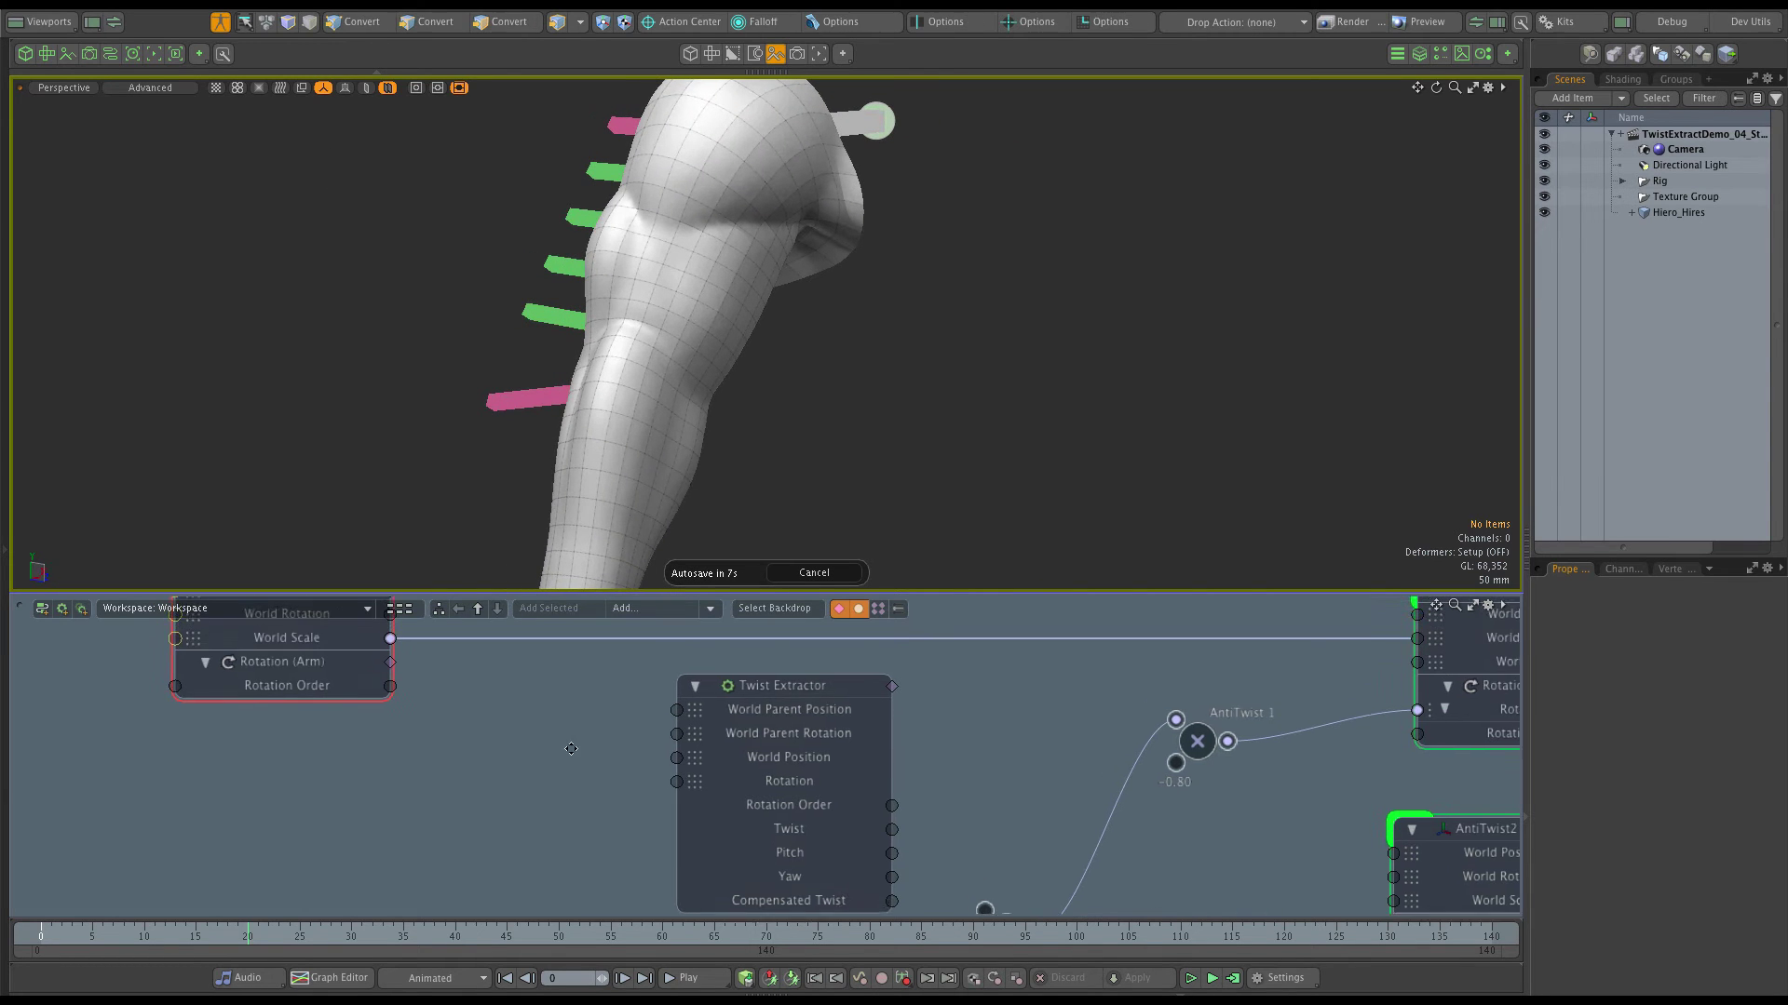
pyautogui.scroll(-1, 571, 749)
pyautogui.click(793, 699)
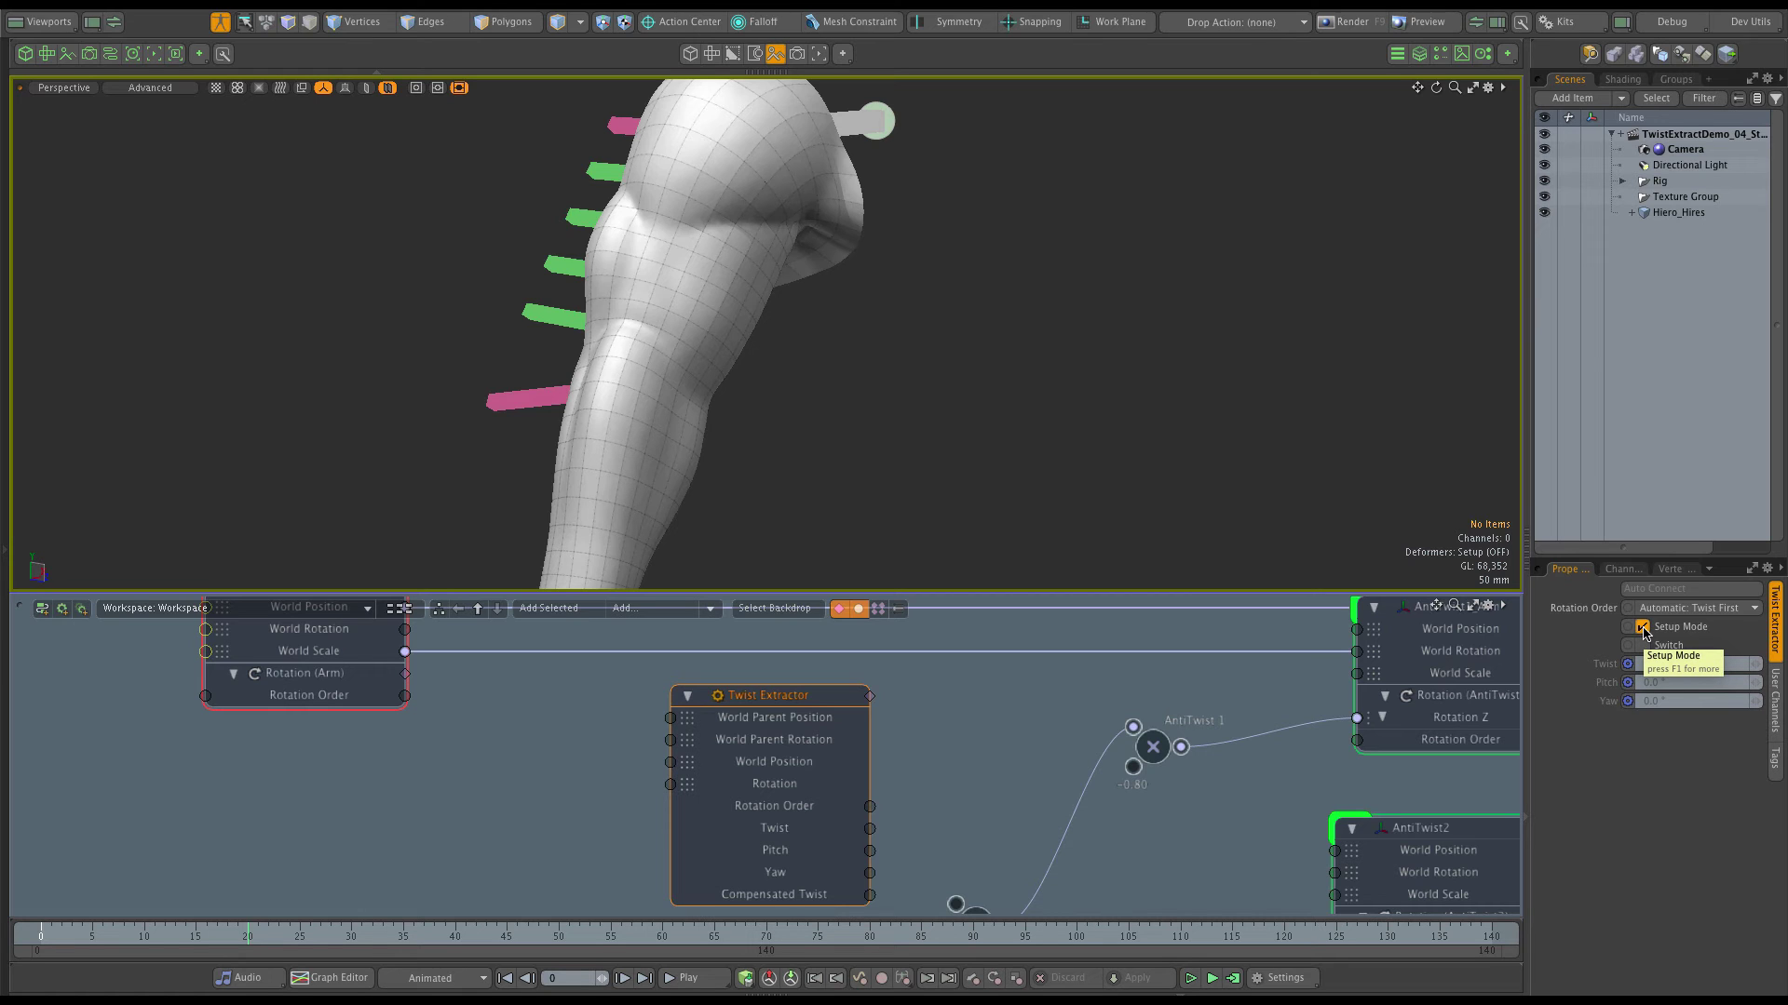
pyautogui.click(1643, 629)
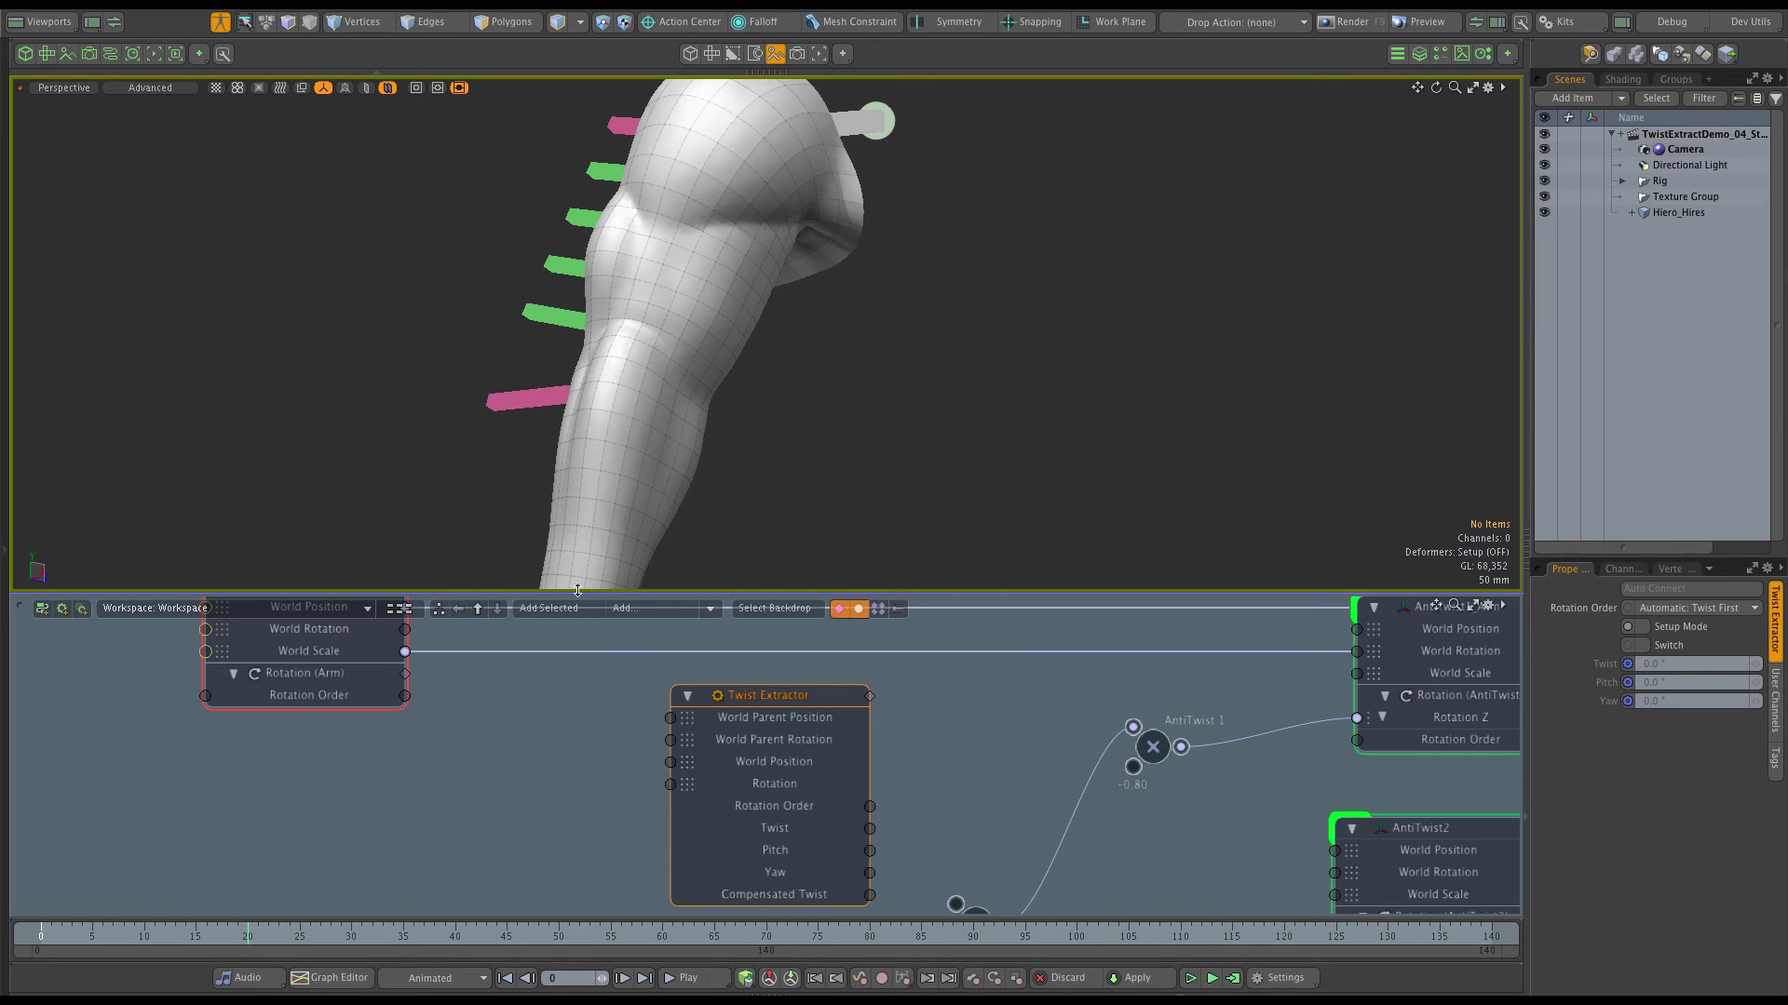
# - Enlarge the schematic and connect Shoulder's World Position and World Rotation to the Twist Extractor's World Parent Position and World Parent Rotation
pyautogui.moveTo(575, 592); pyautogui.dragTo(557, 363)
pyautogui.keyDown('alt'); pyautogui.moveTo(463, 689); pyautogui.dragTo(377, 828); pyautogui.keyUp('alt')
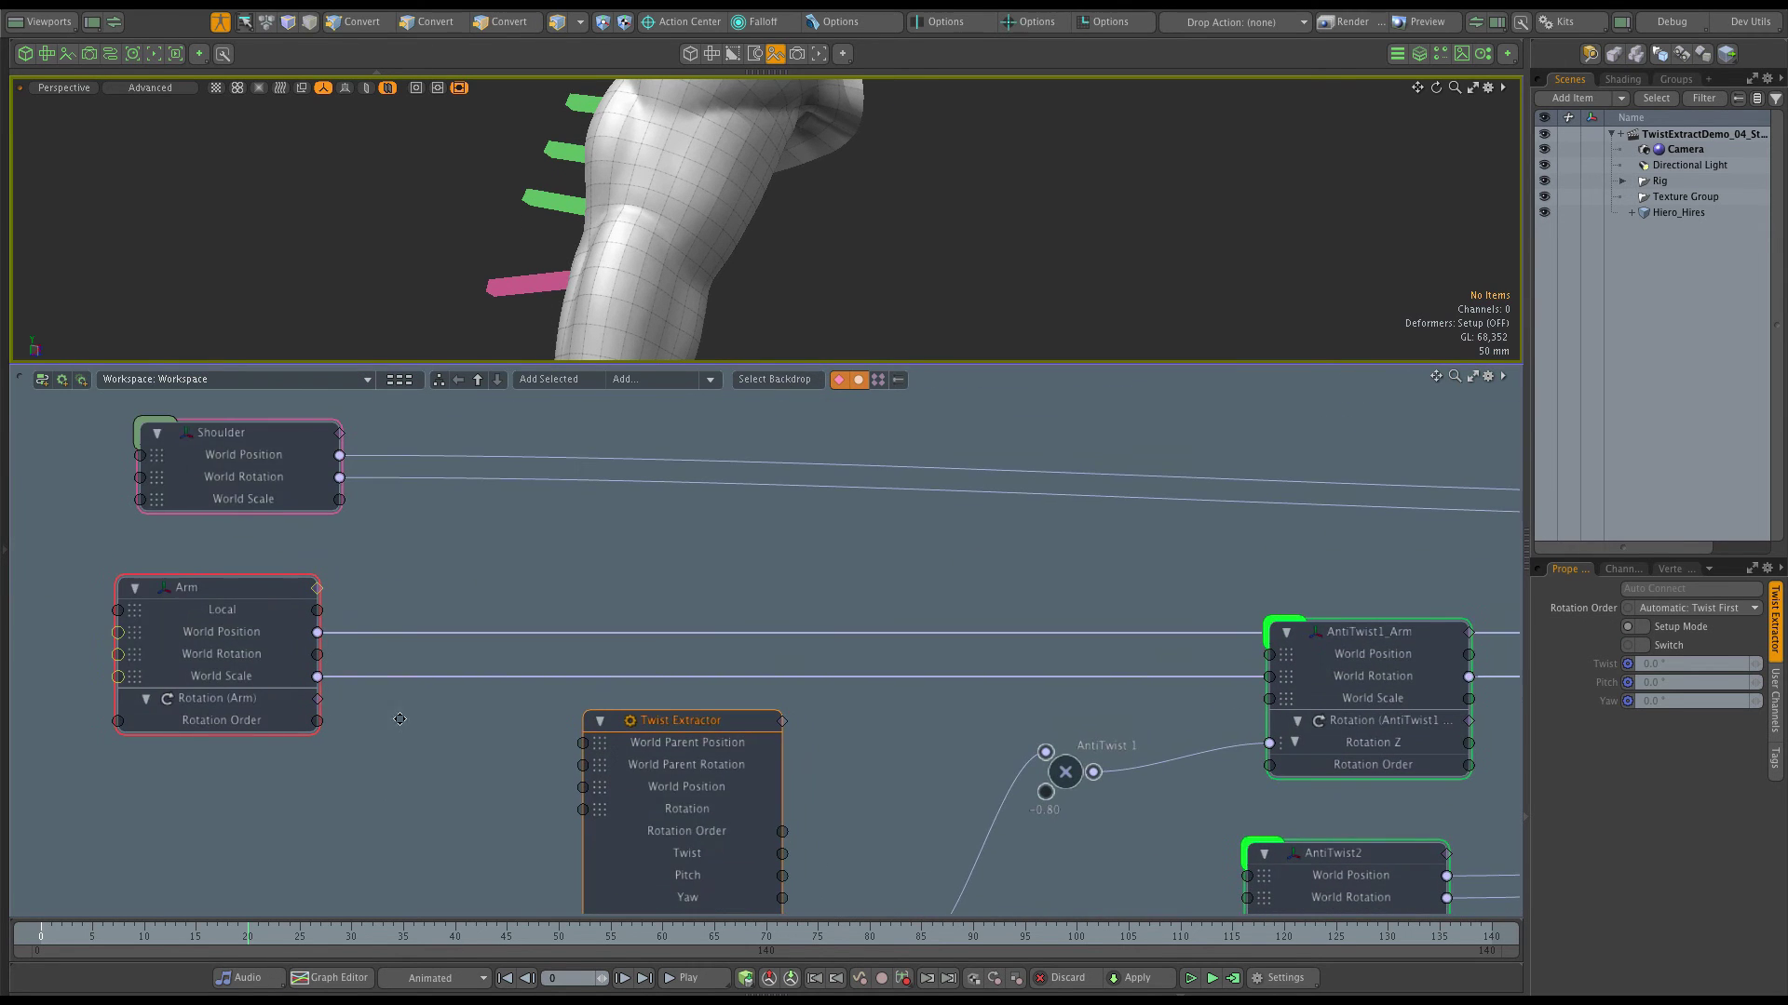
pyautogui.keyDown('alt'); pyautogui.moveTo(398, 768); pyautogui.dragTo(405, 726); pyautogui.keyUp('alt')
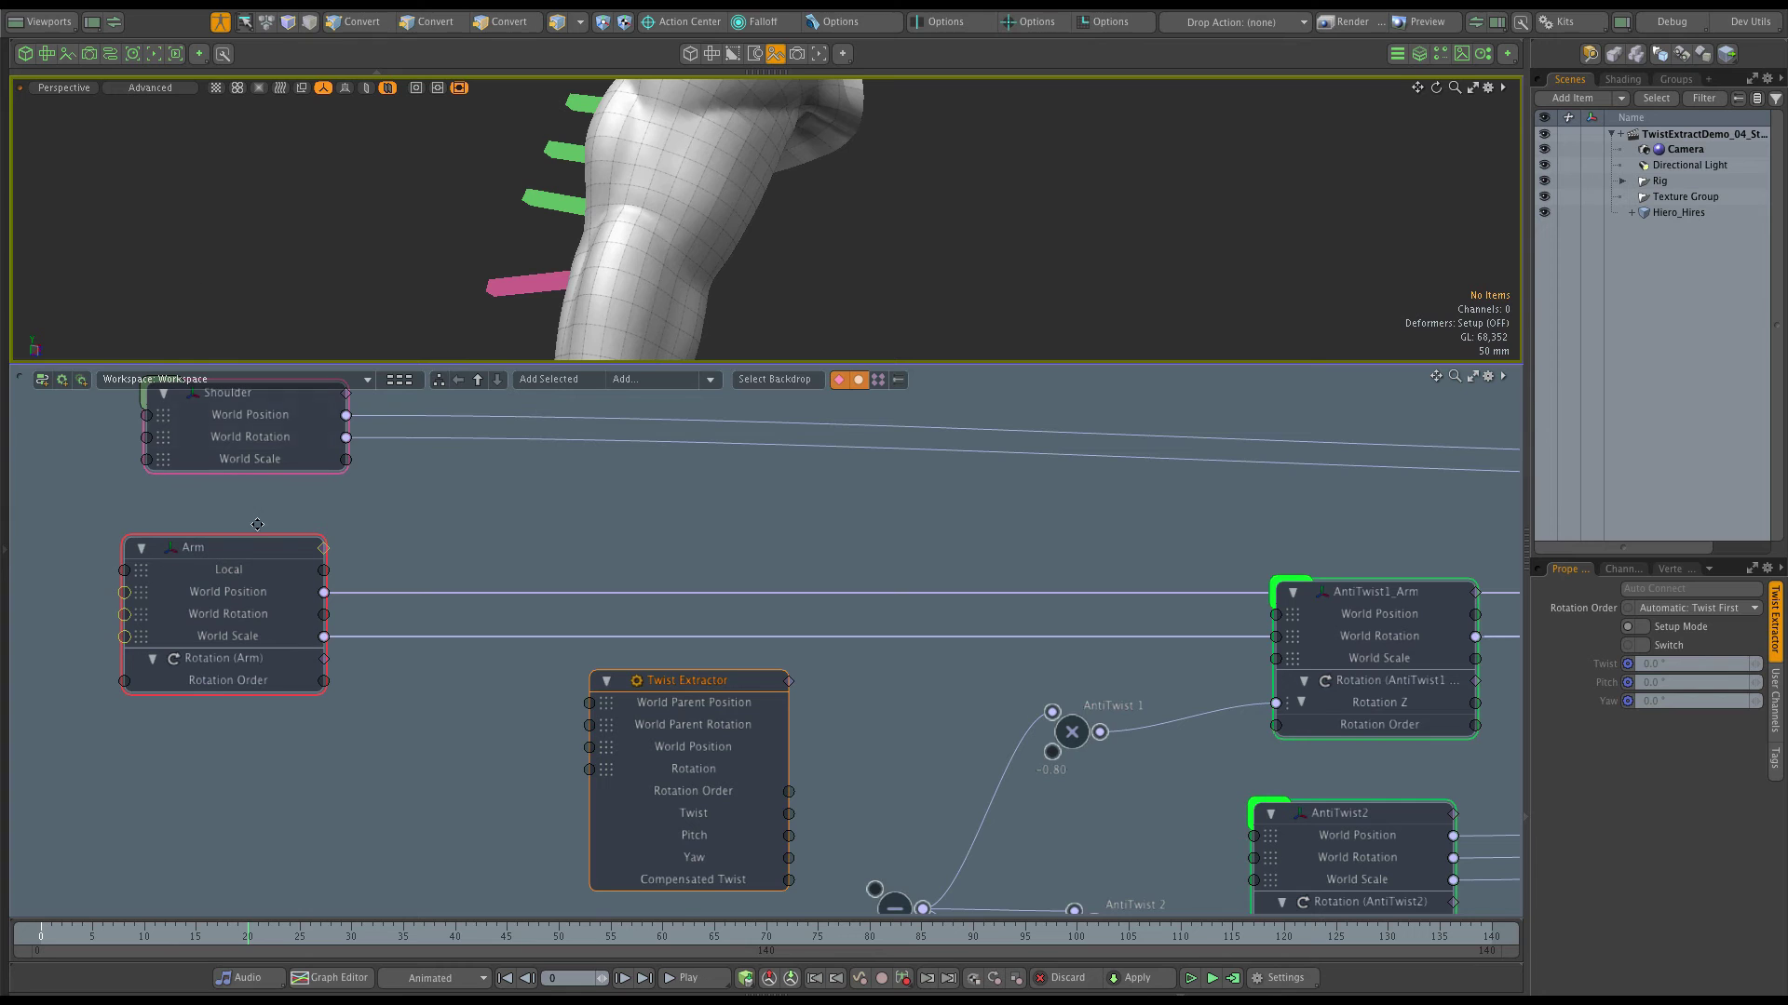
pyautogui.keyDown('alt'); pyautogui.moveTo(289, 446); pyautogui.dragTo(584, 739); pyautogui.keyUp('alt')
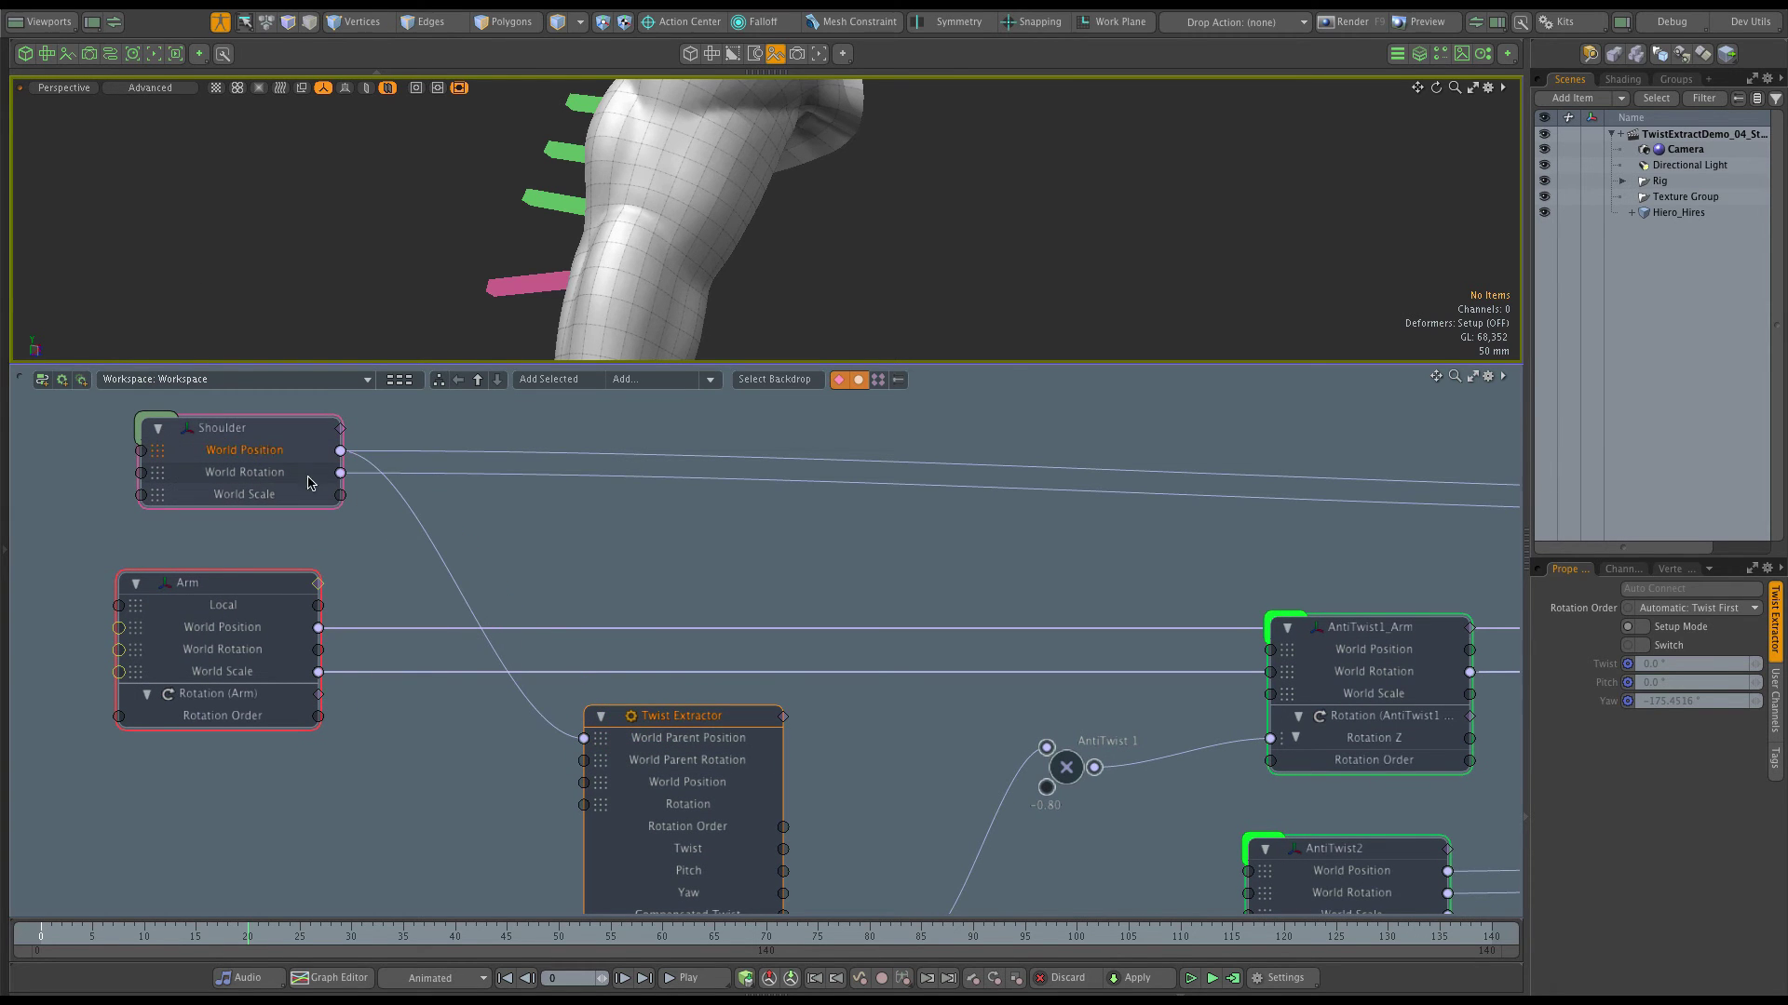
pyautogui.moveTo(340, 473); pyautogui.dragTo(583, 760)
# - Connect Arm's World Position and World Rotation to the Twist Extractor's World Position and Rotation inputs
pyautogui.moveTo(318, 629); pyautogui.dragTo(659, 786)
pyautogui.moveTo(318, 650); pyautogui.dragTo(665, 810)
pyautogui.click(252, 430)
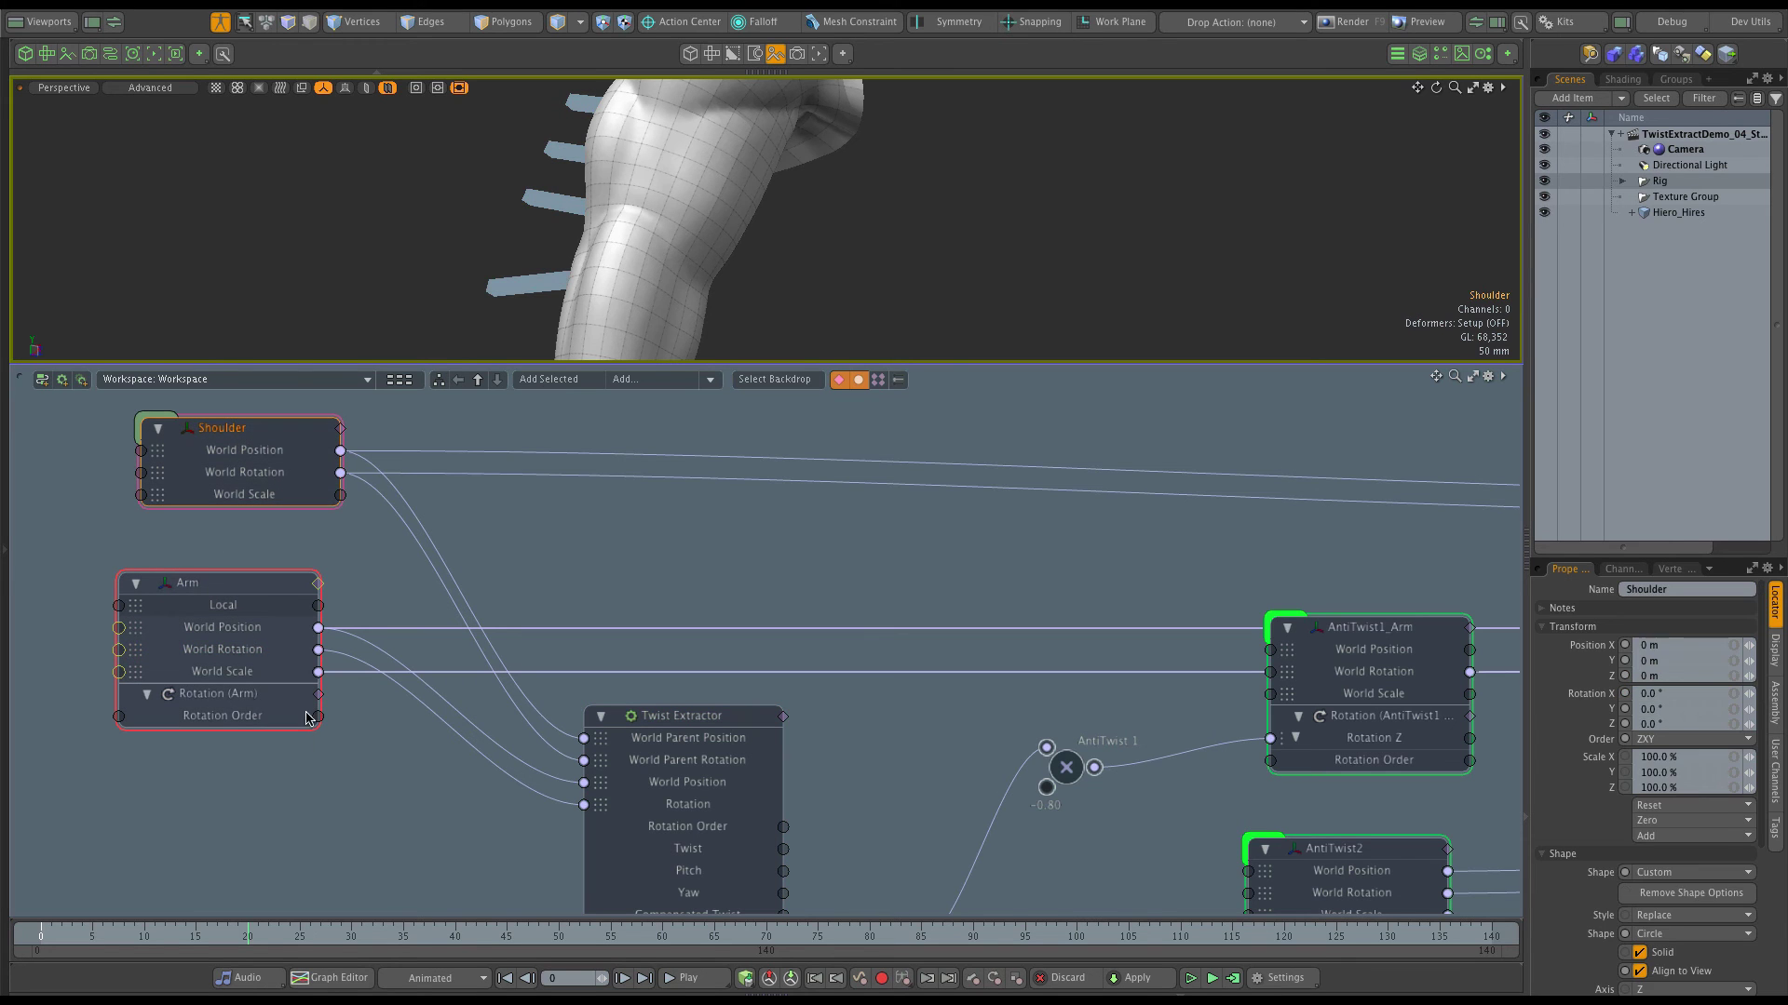
pyautogui.click(337, 804)
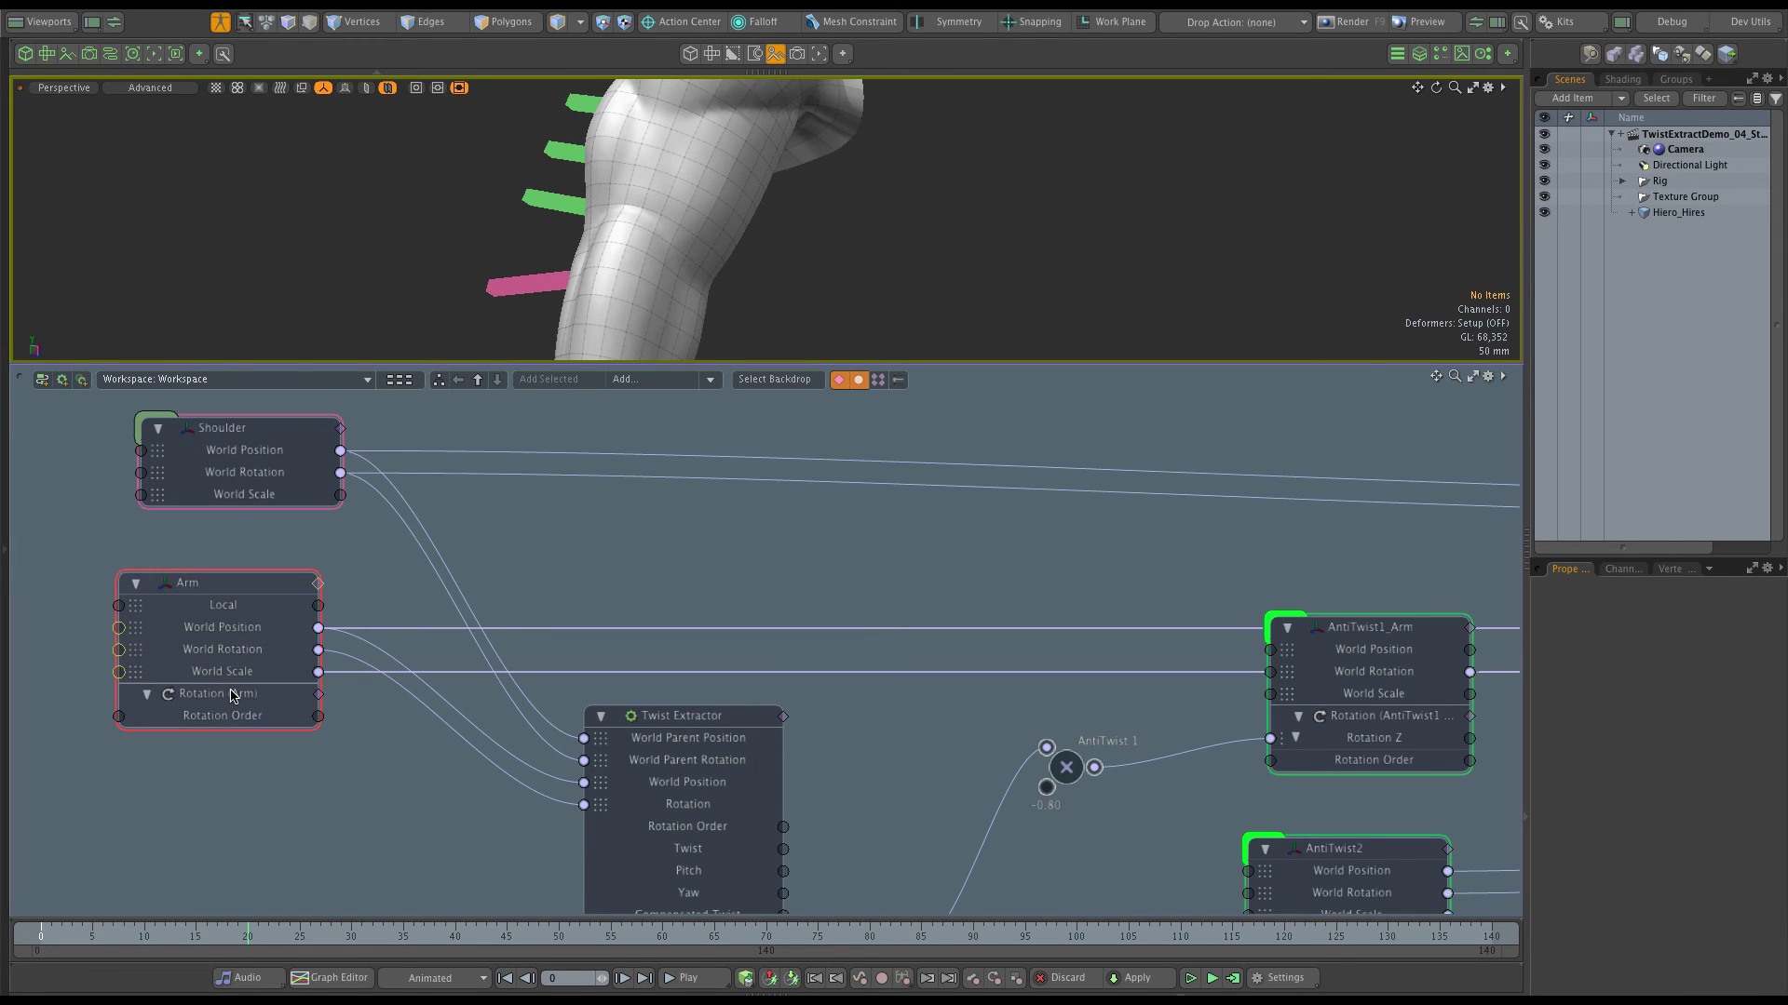
# - Connect the Twist Extractor's Twist and Compensated Twist outputs to the first and second inputs of the subtract node
pyautogui.moveTo(721, 675); pyautogui.dragTo(538, 457, button='middle')
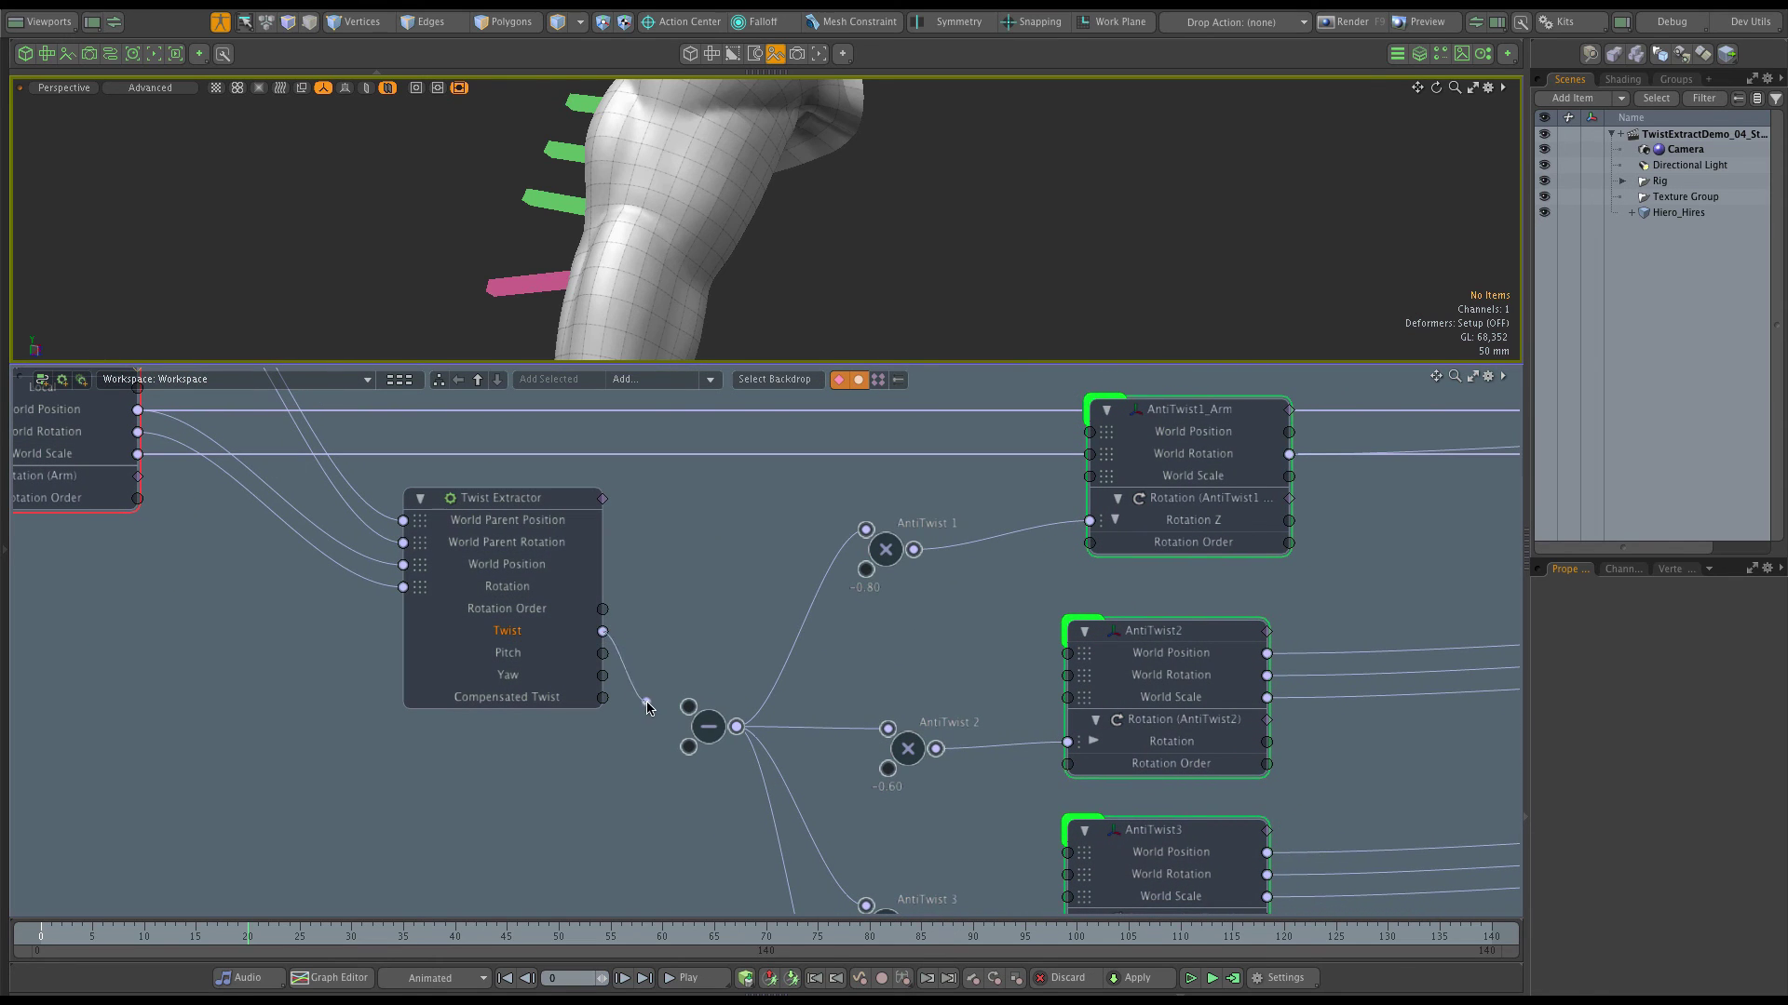
pyautogui.moveTo(647, 708); pyautogui.dragTo(684, 712)
pyautogui.moveTo(603, 700); pyautogui.dragTo(690, 754)
pyautogui.scroll(-3, 783, 679)
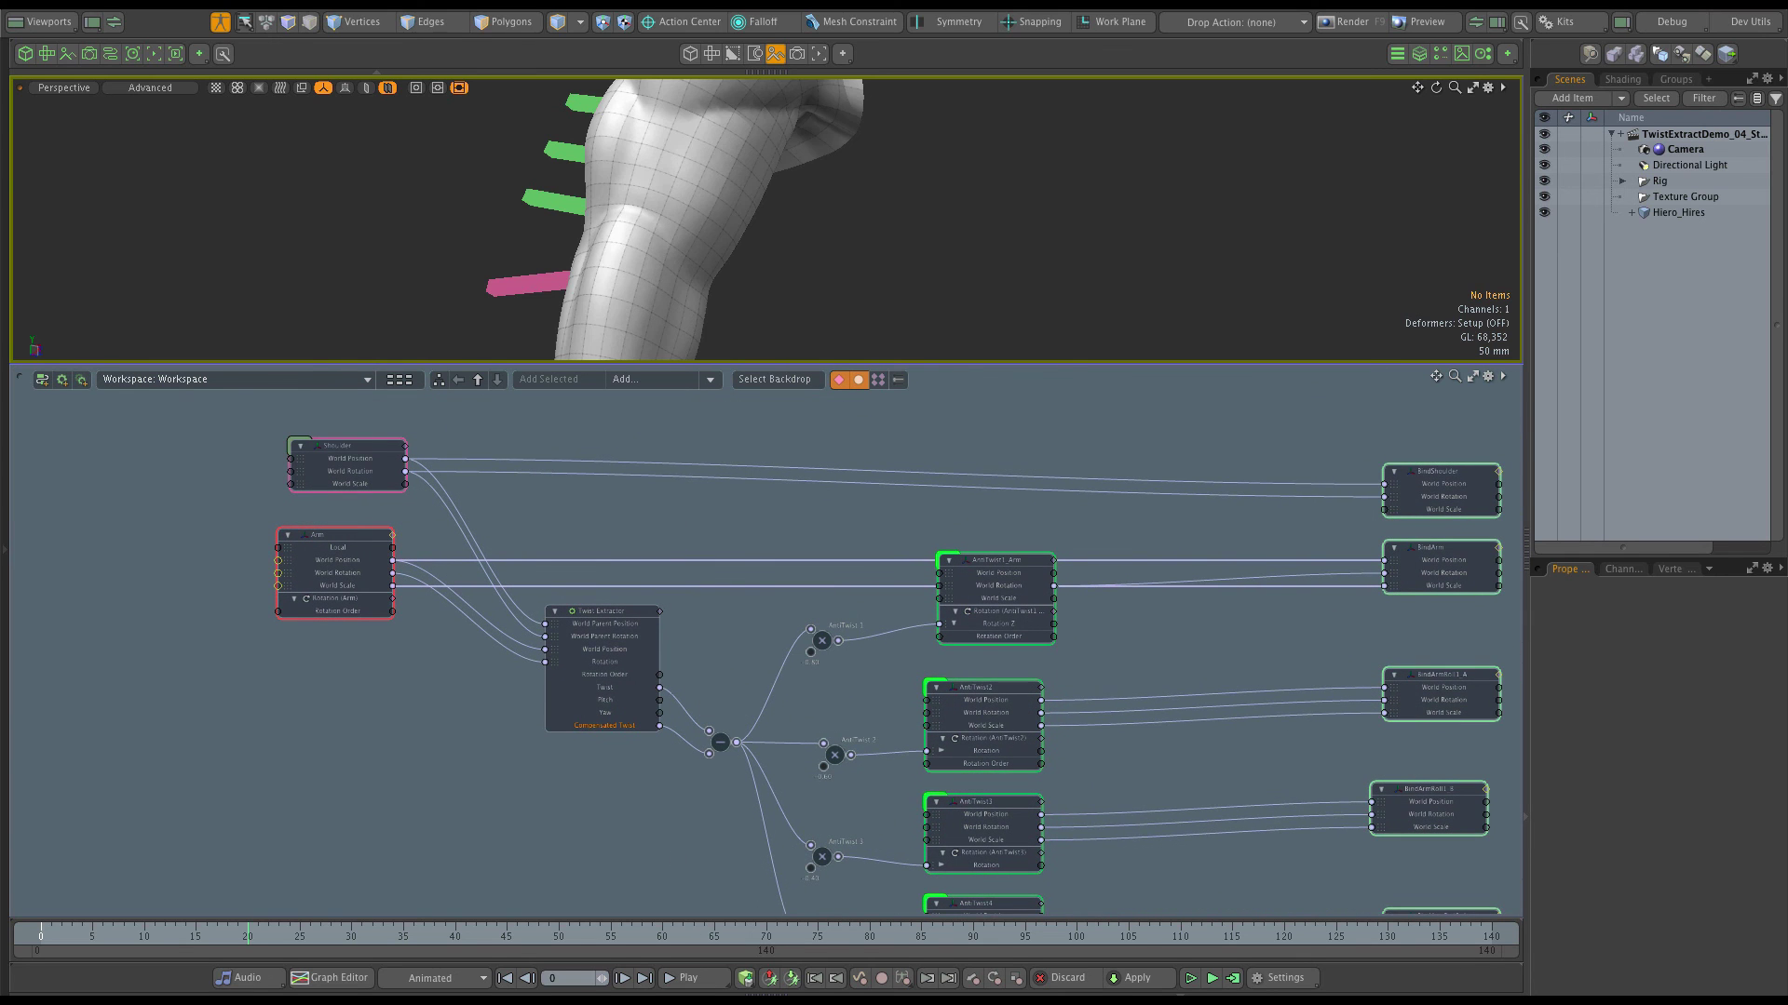
# - Leave Setup mode and scrub the animation to frame 23 in the full-size 3D viewport
pyautogui.press('0')
pyautogui.keyDown('alt'); pyautogui.keyDown('shift'); pyautogui.moveTo(777, 738); pyautogui.dragTo(698, 618); pyautogui.keyUp('shift'); pyautogui.keyUp('alt')
pyautogui.click(220, 22)
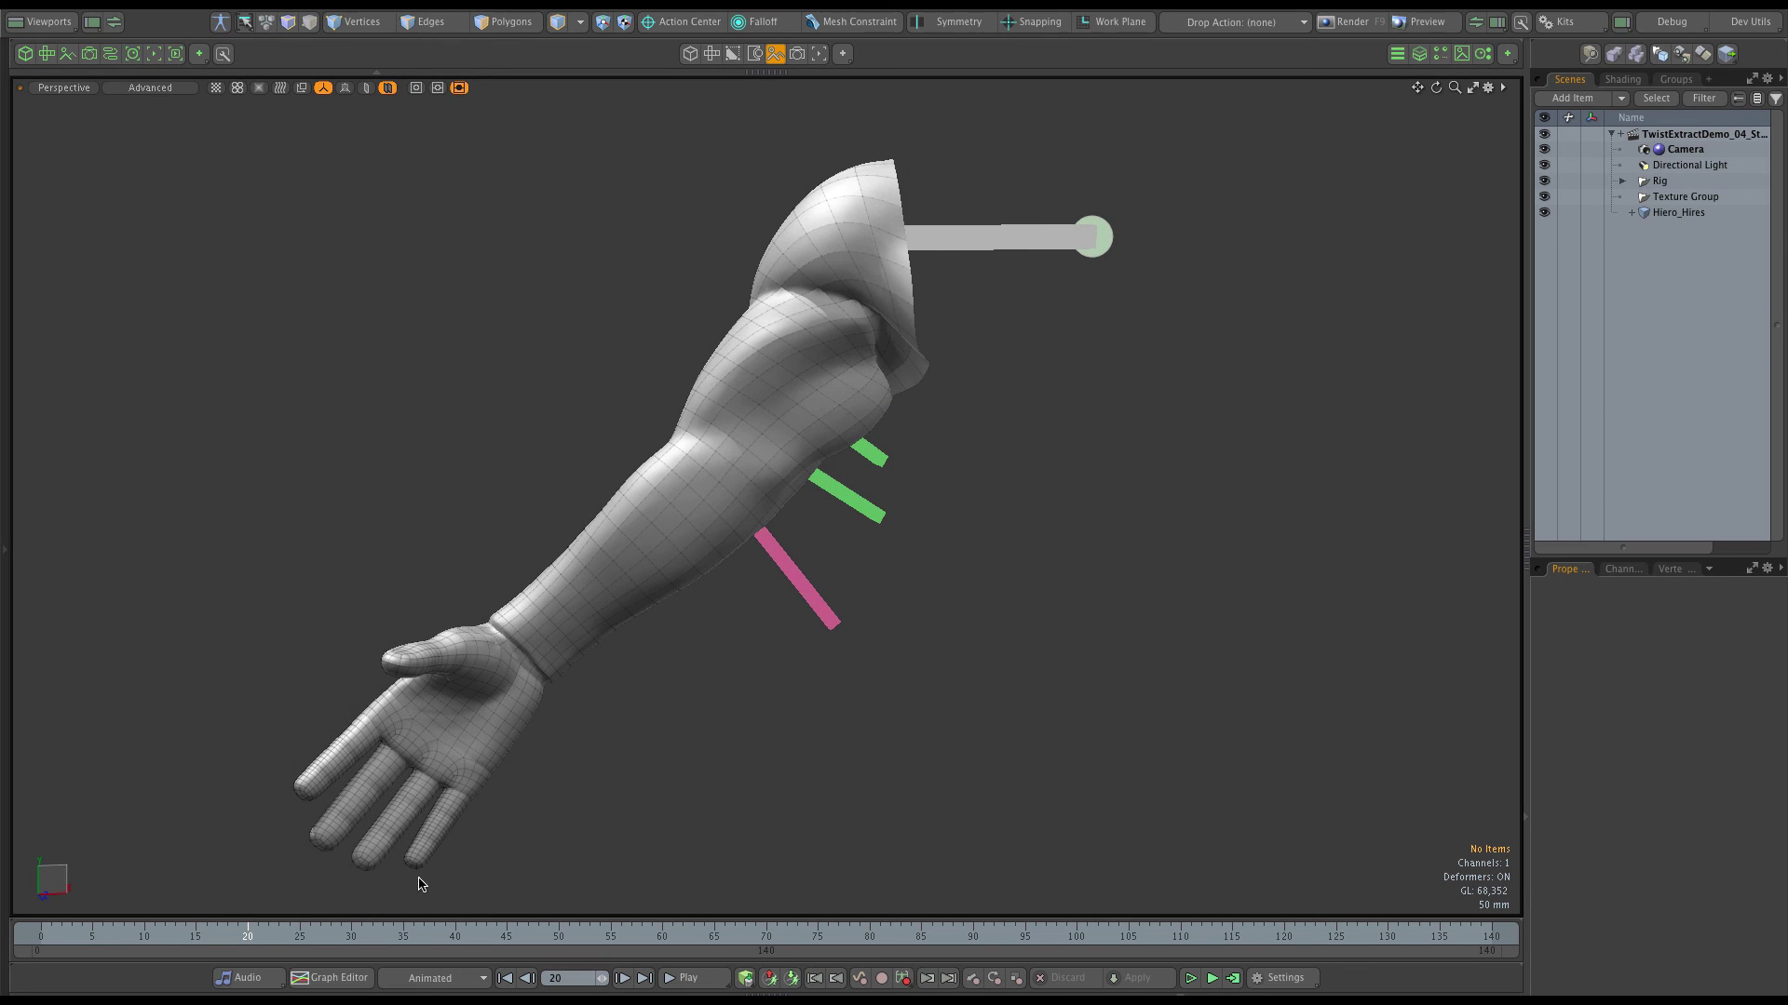
pyautogui.moveTo(250, 940)
pyautogui.mouseDown()
pyautogui.moveTo(72, 940)
pyautogui.moveTo(330, 940)
pyautogui.moveTo(278, 940)
pyautogui.mouseUp()
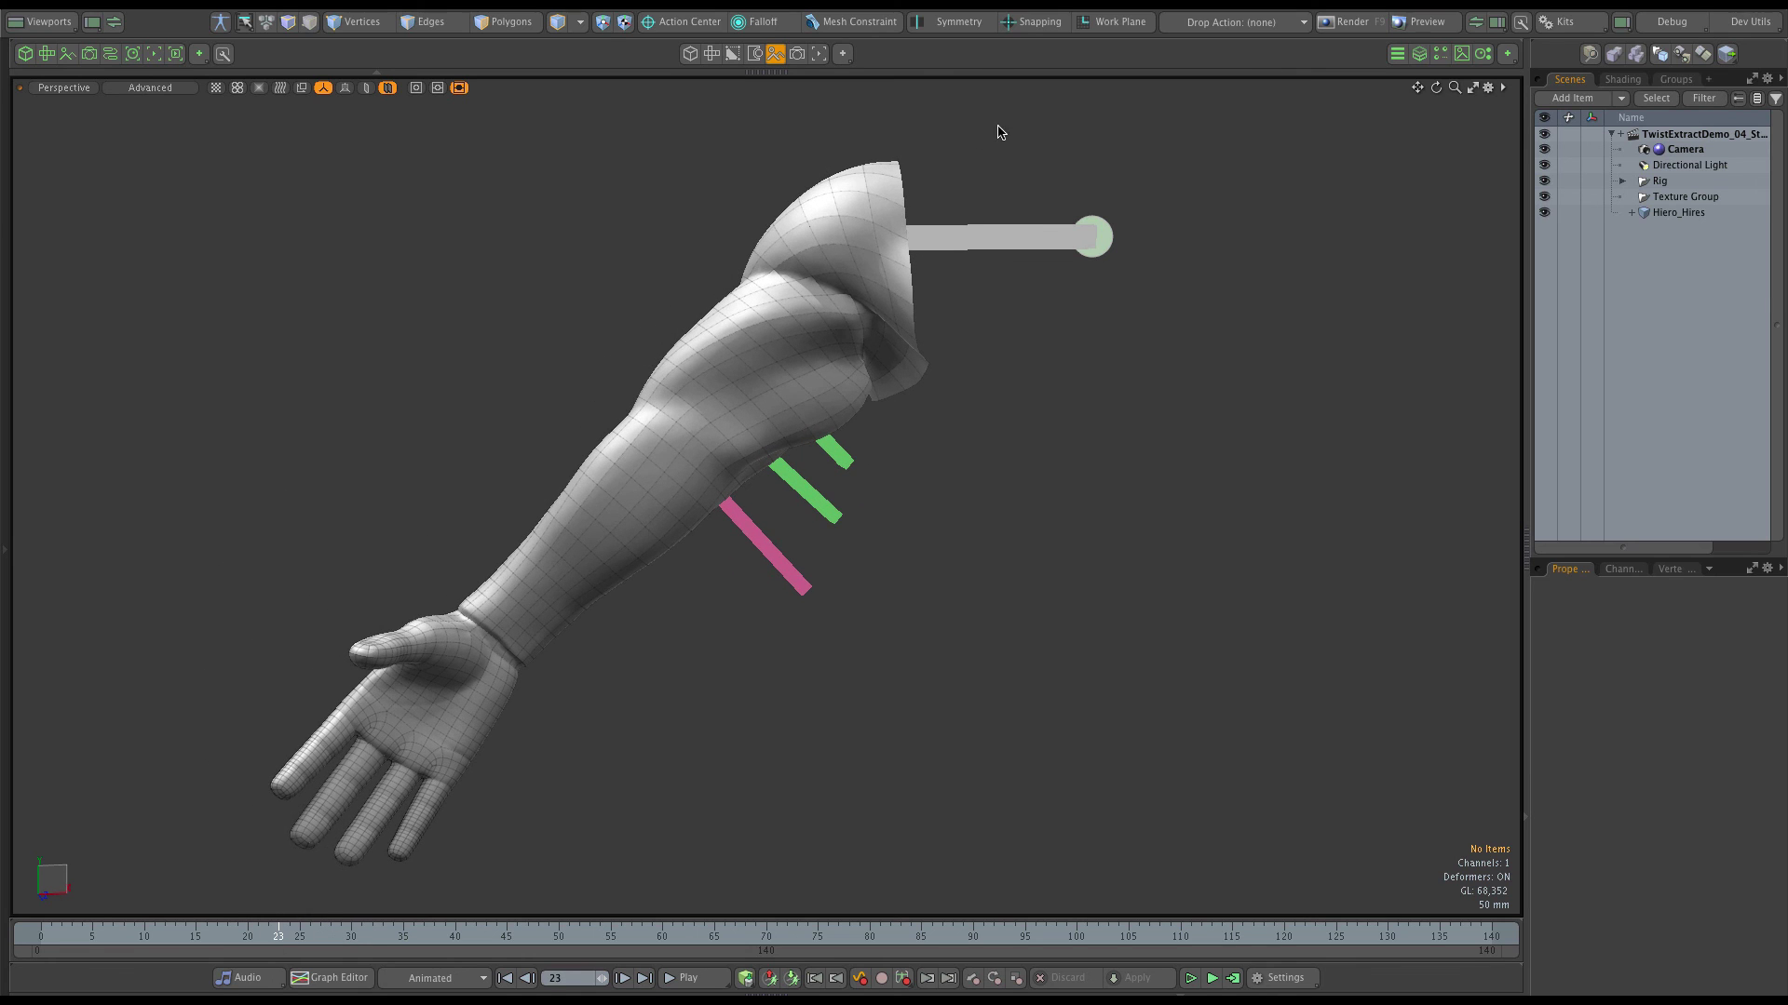